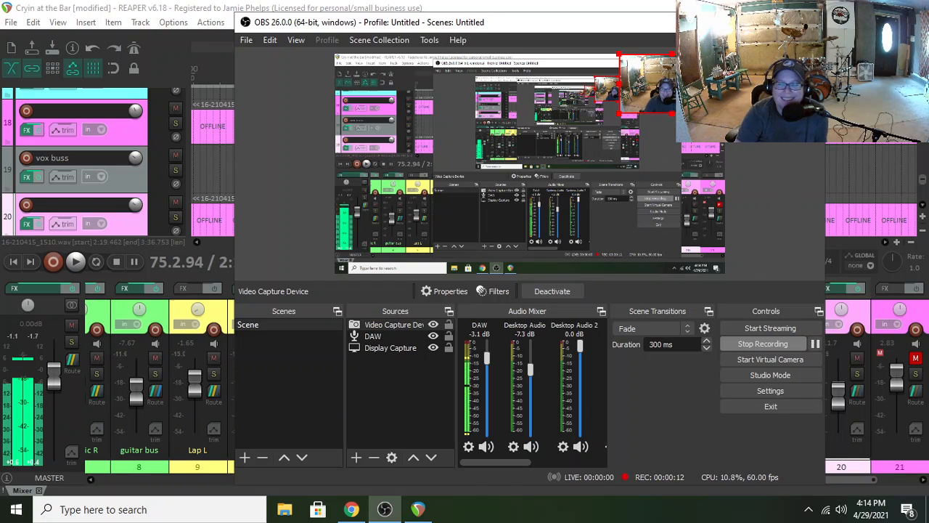
# Switch to REAPER and place the edit cursor at the start of the two acoustic guitar clips
pyautogui.hotkey('alt', 'Tab')
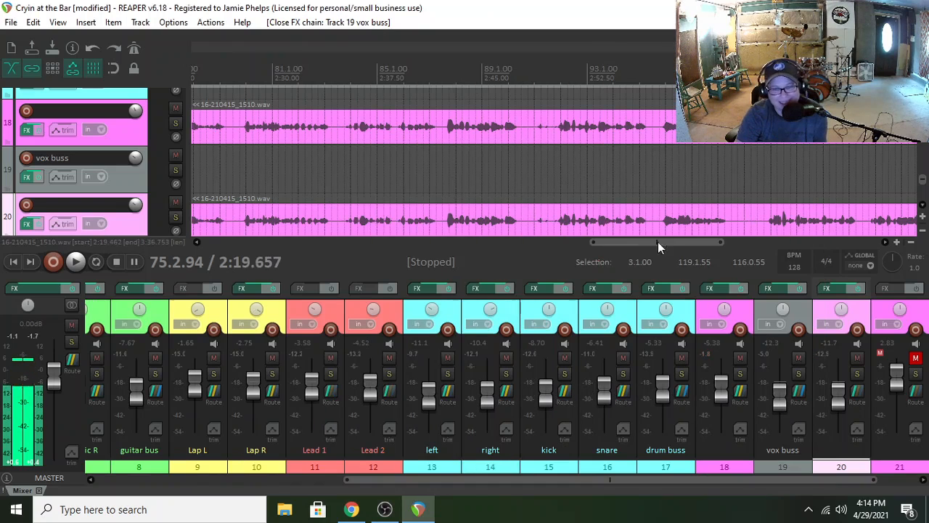
pyautogui.moveTo(647, 249); pyautogui.dragTo(260, 253)
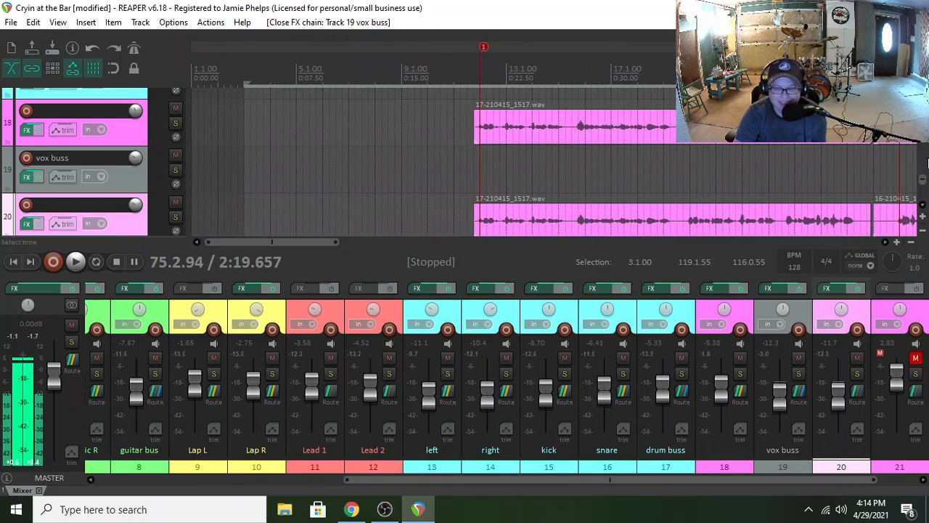
pyautogui.moveTo(920, 190); pyautogui.dragTo(919, 91)
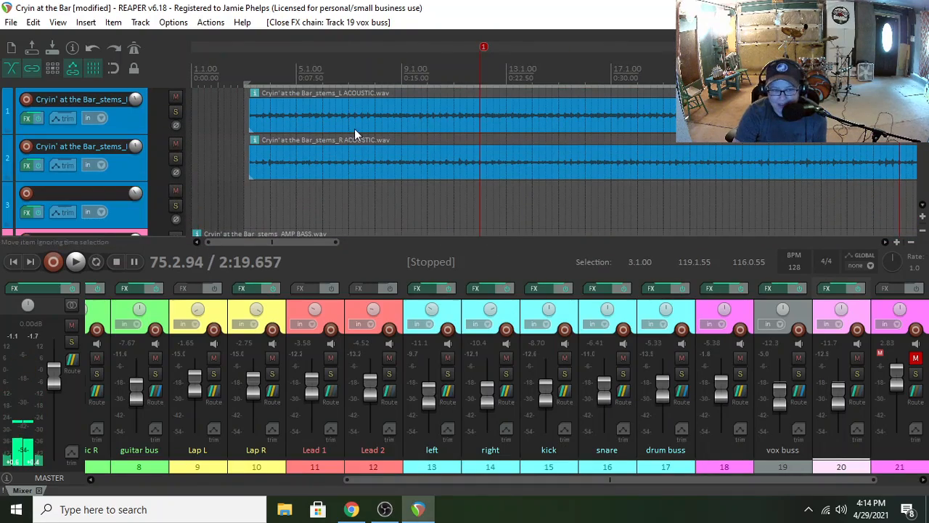
pyautogui.click(249, 191)
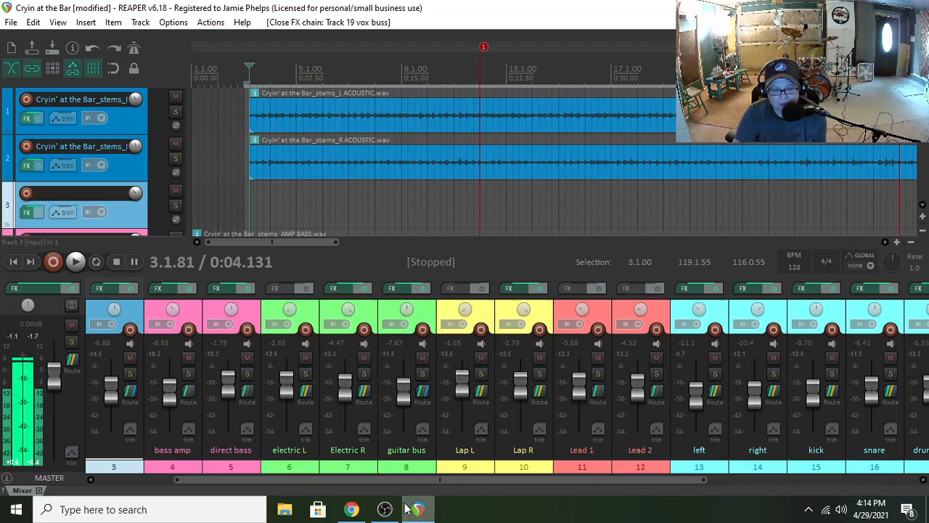
# Solo the two acoustic guitar tracks and their bus, tracks 1, 2 and 3
pyautogui.moveTo(436, 480); pyautogui.dragTo(184, 456)
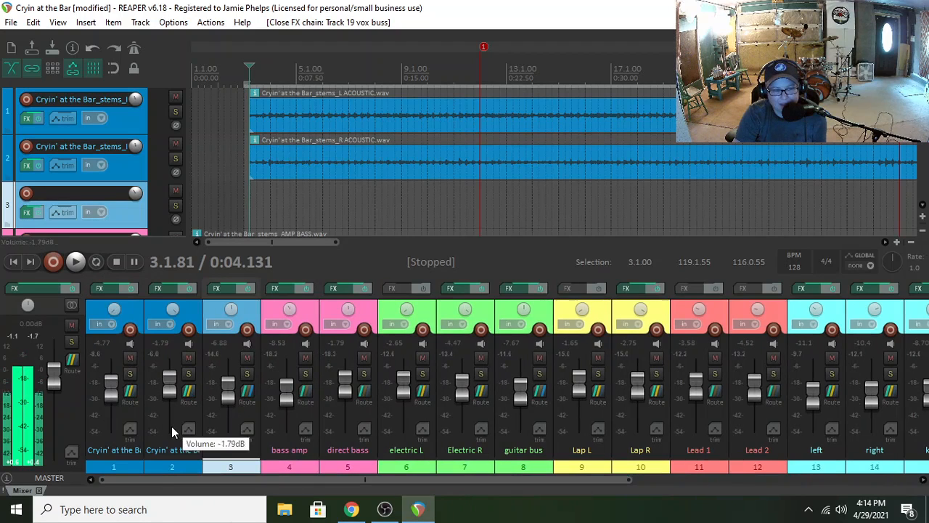
pyautogui.moveTo(453, 480); pyautogui.dragTo(246, 471)
pyautogui.click(917, 374)
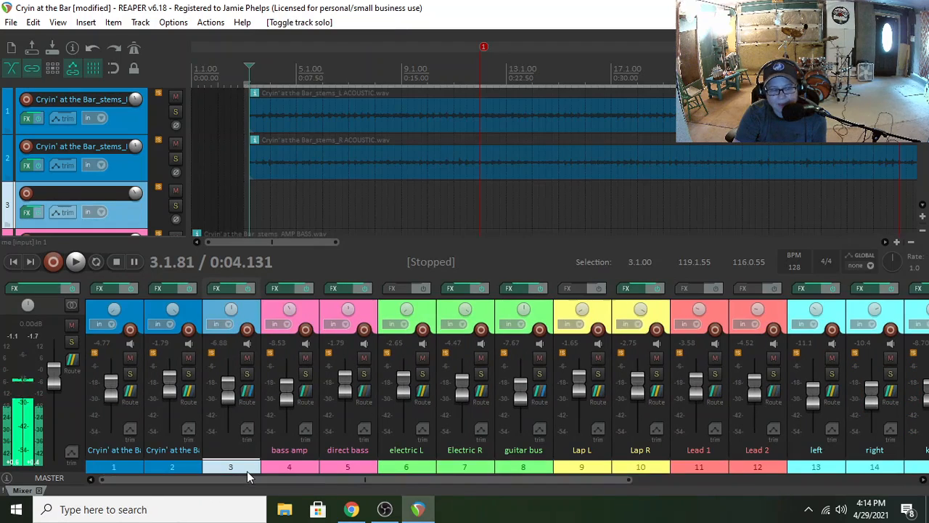
pyautogui.click(130, 374)
pyautogui.click(188, 374)
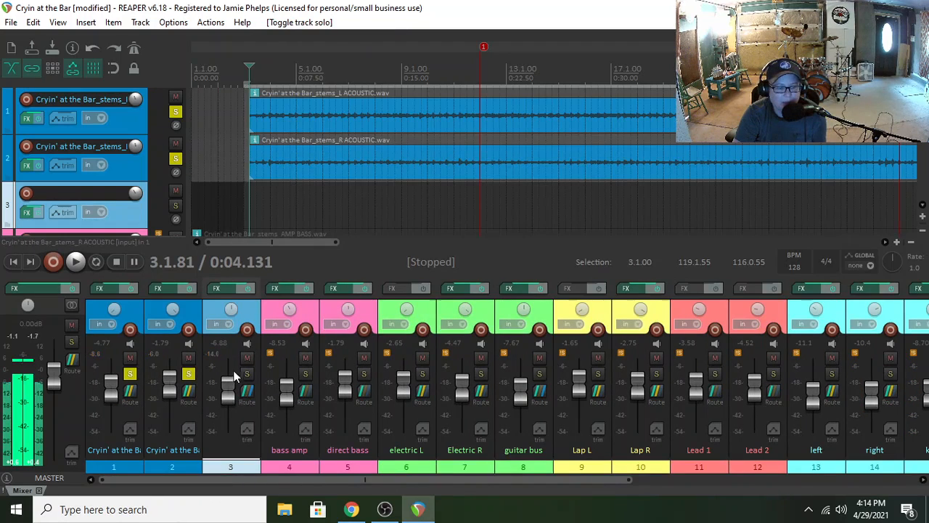
pyautogui.click(246, 374)
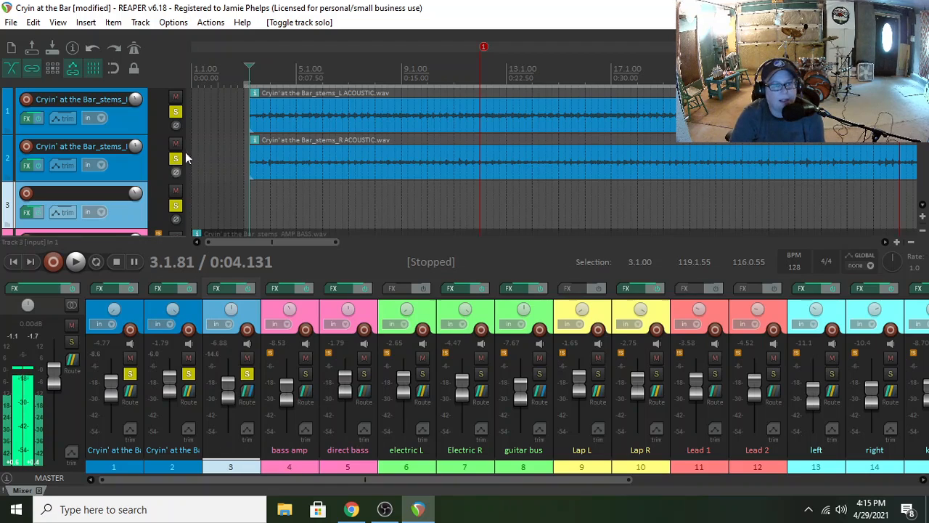
# Play the soloed acoustic guitars with the FX on tracks 1, 2 and 3 bypassed, and re-enable those effects
pyautogui.click(132, 289)
pyautogui.click(186, 291)
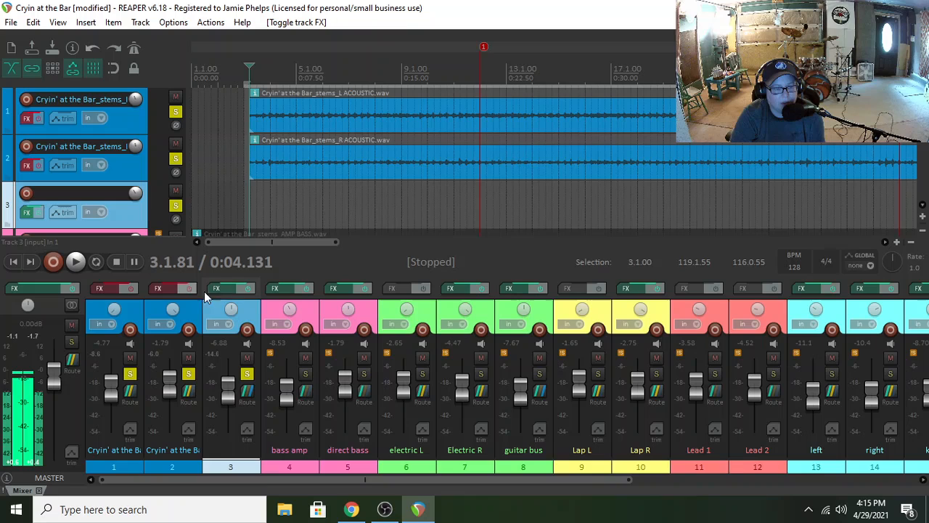
pyautogui.click(247, 290)
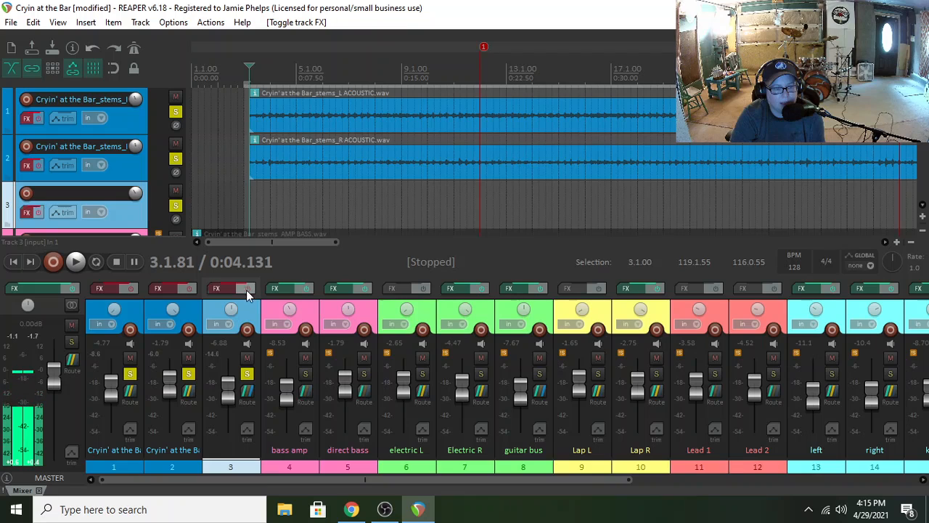
pyautogui.click(81, 265)
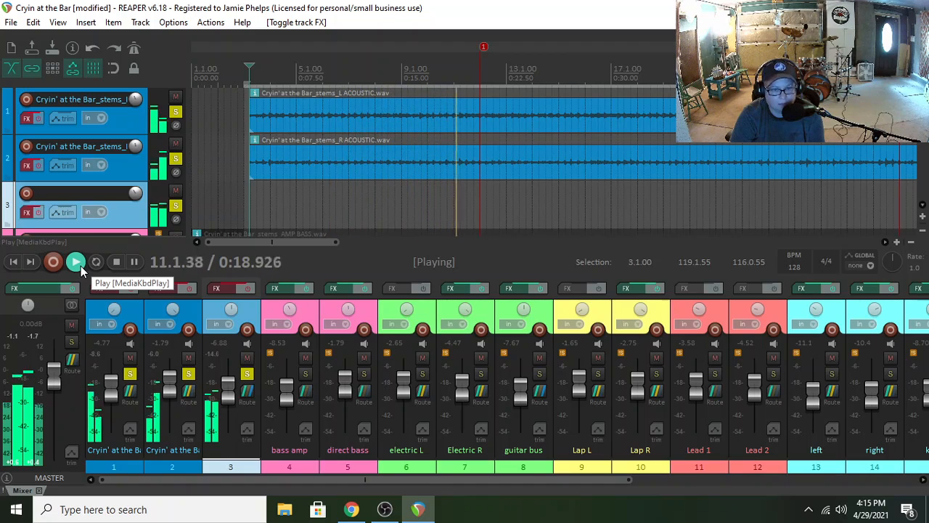
pyautogui.click(119, 264)
pyautogui.click(127, 289)
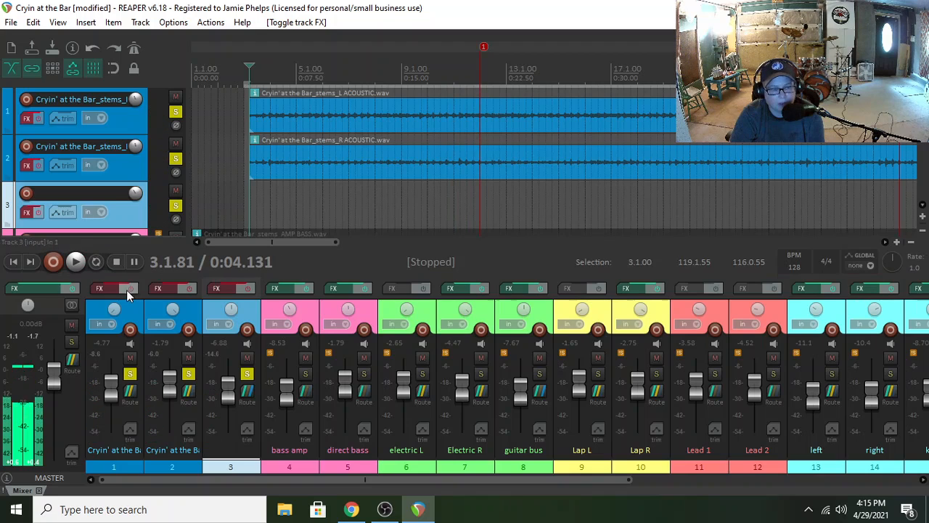
pyautogui.click(189, 289)
pyautogui.click(247, 289)
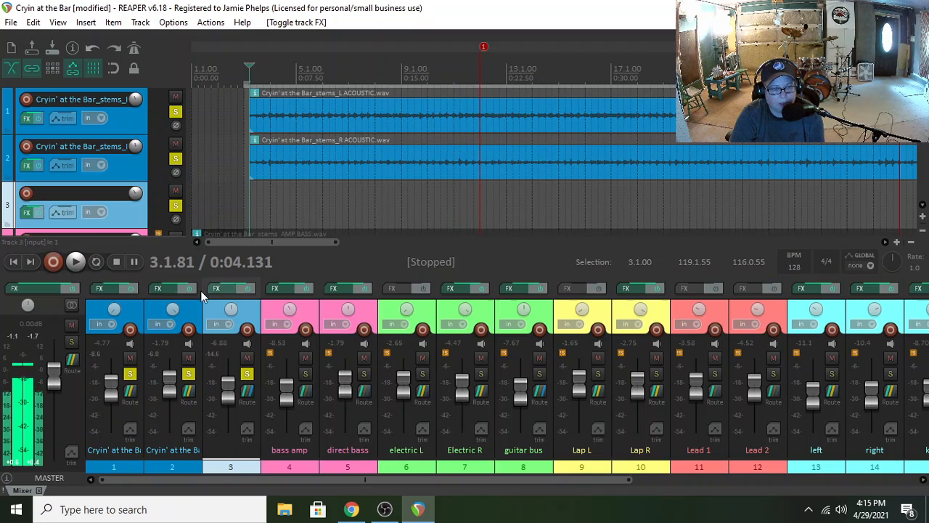
# Review the Inf EQ curve and the VBC FG-Red compressor settings in track 1's FX chain
pyautogui.click(110, 289)
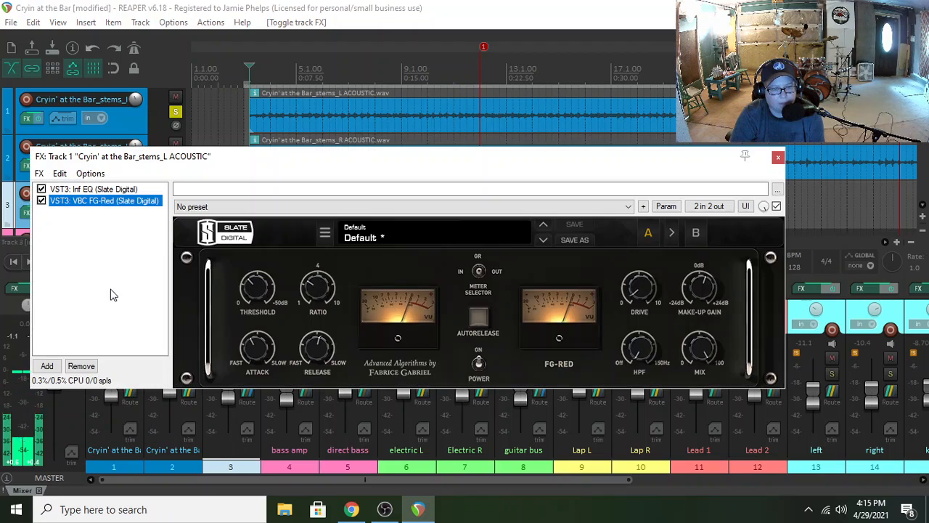
pyautogui.click(107, 191)
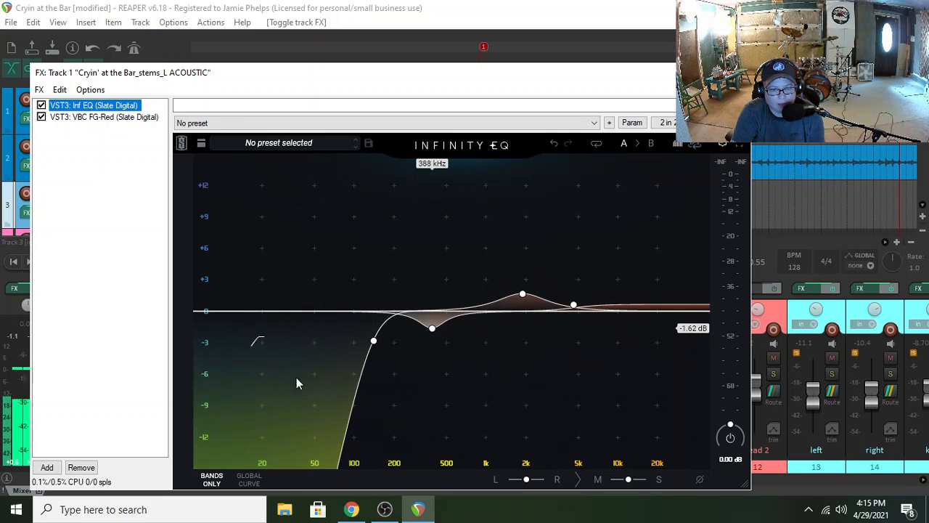
pyautogui.moveTo(374, 340)
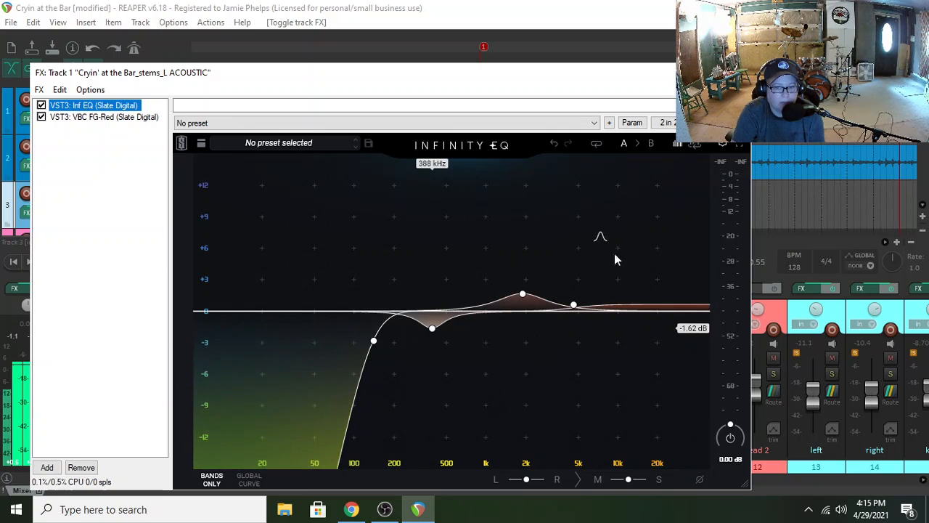
pyautogui.click(114, 118)
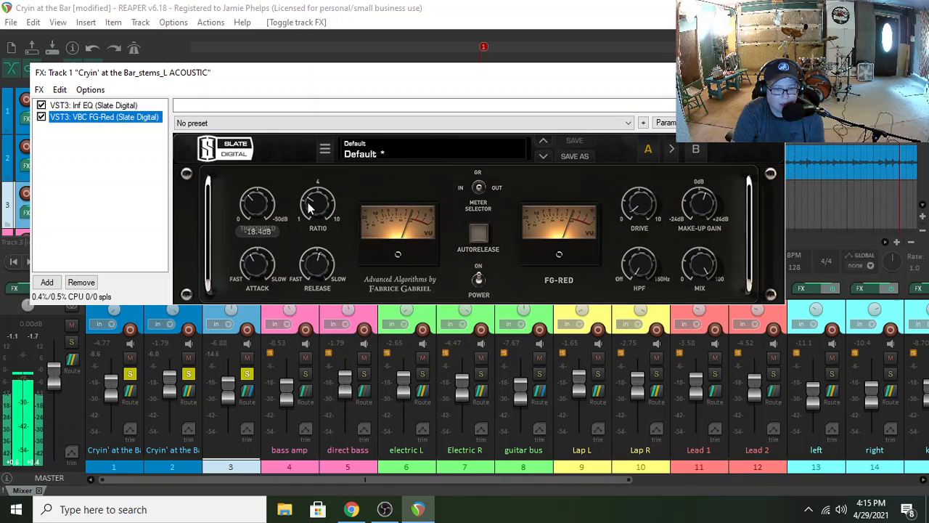
pyautogui.moveTo(317, 207)
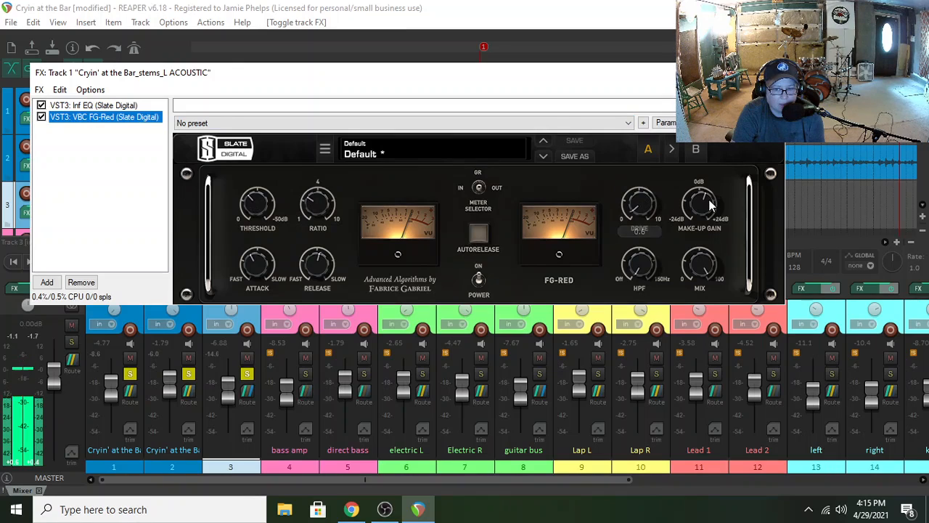
pyautogui.moveTo(711, 206)
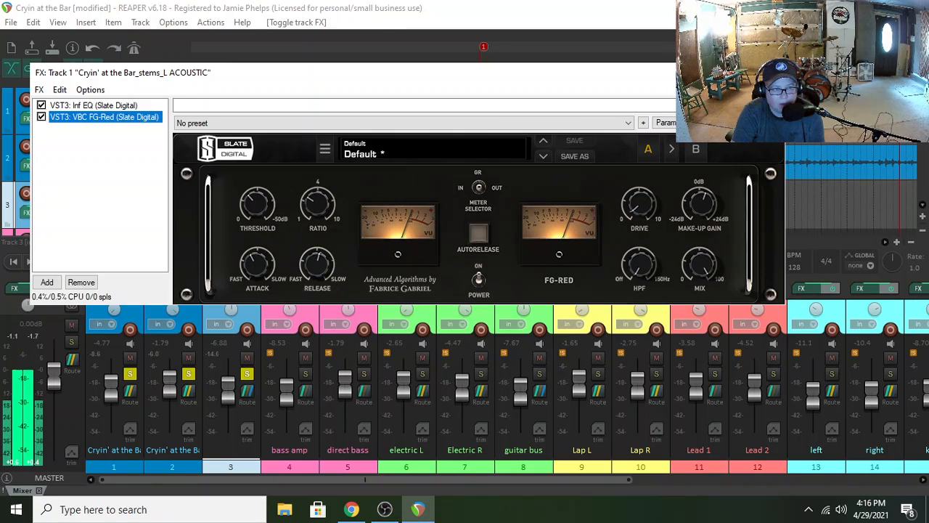
pyautogui.press('Escape')
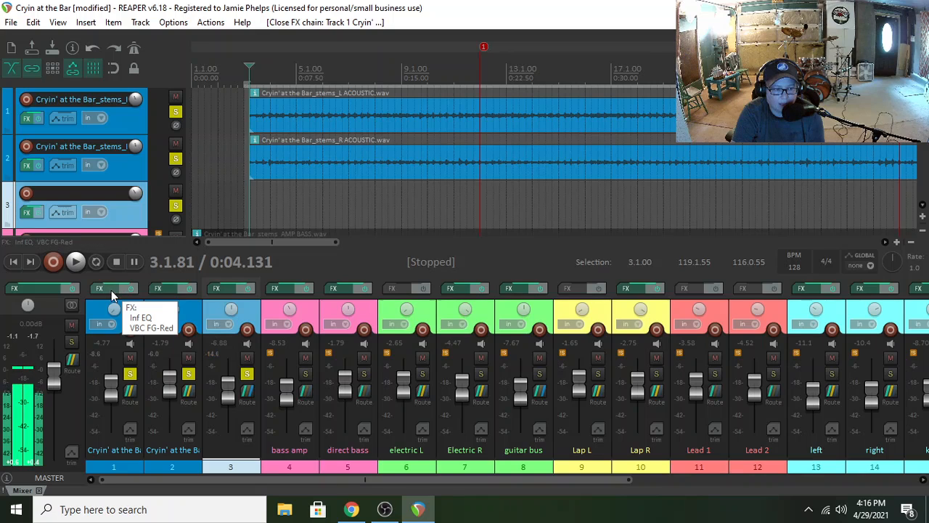
# Review track 2's Inf EQ bands and its VBC FG-Red compressor settings
pyautogui.click(172, 288)
pyautogui.click(128, 179)
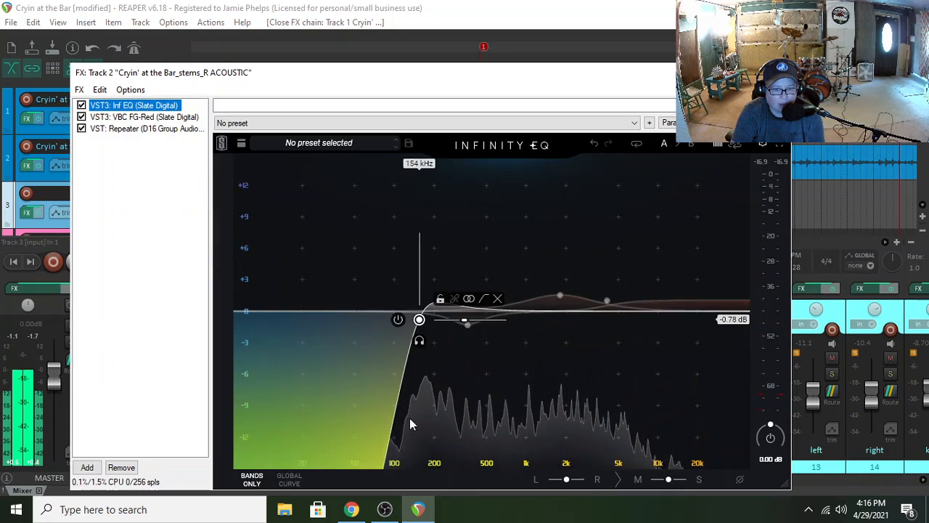
pyautogui.click(467, 324)
pyautogui.click(607, 300)
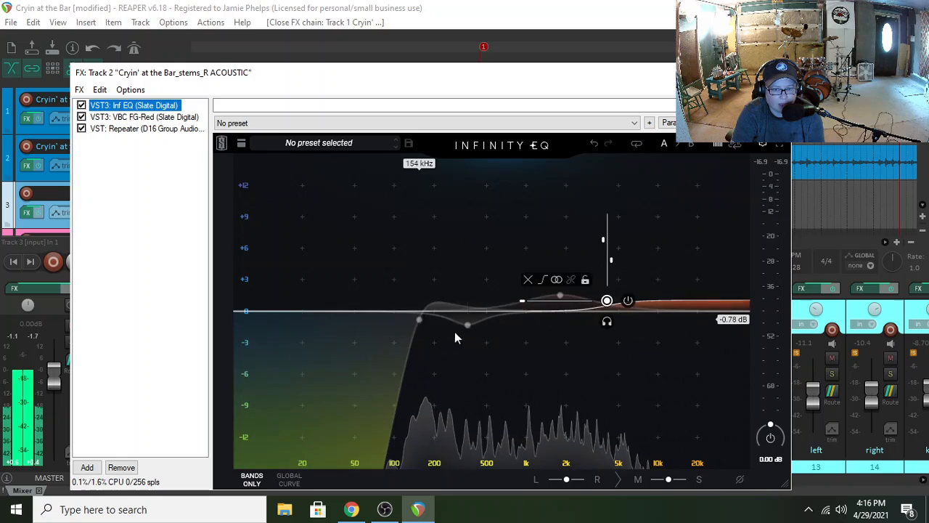
pyautogui.click(419, 319)
pyautogui.click(560, 295)
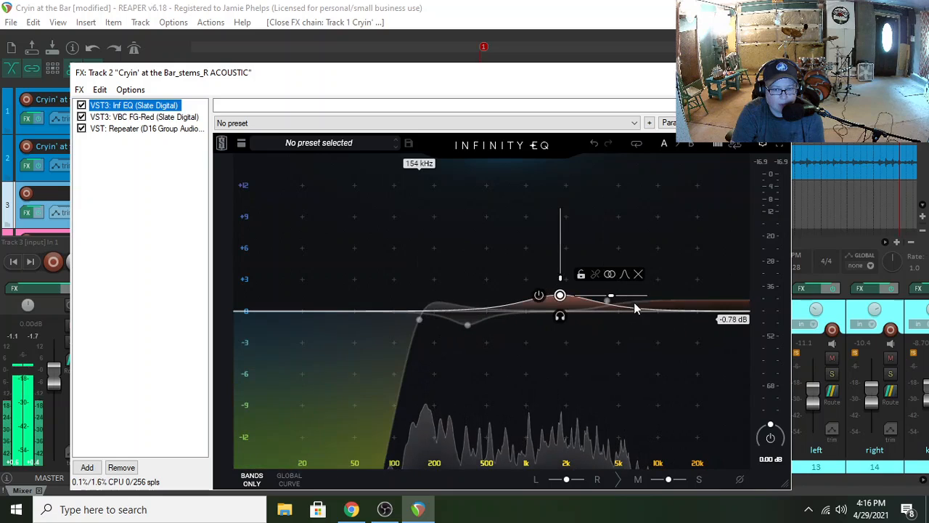
pyautogui.click(152, 120)
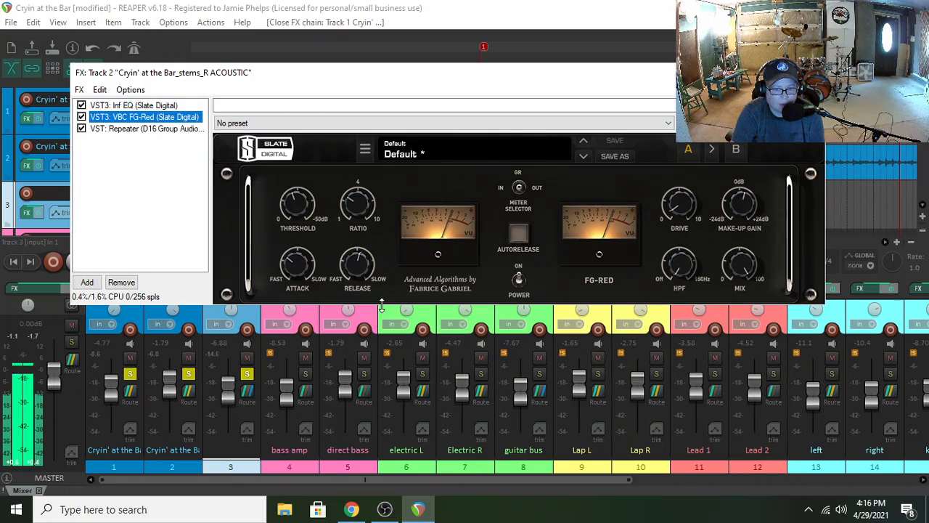
# Examine the Repeater delay's left and right delay settings on track 2, and close the FX chain
pyautogui.click(160, 130)
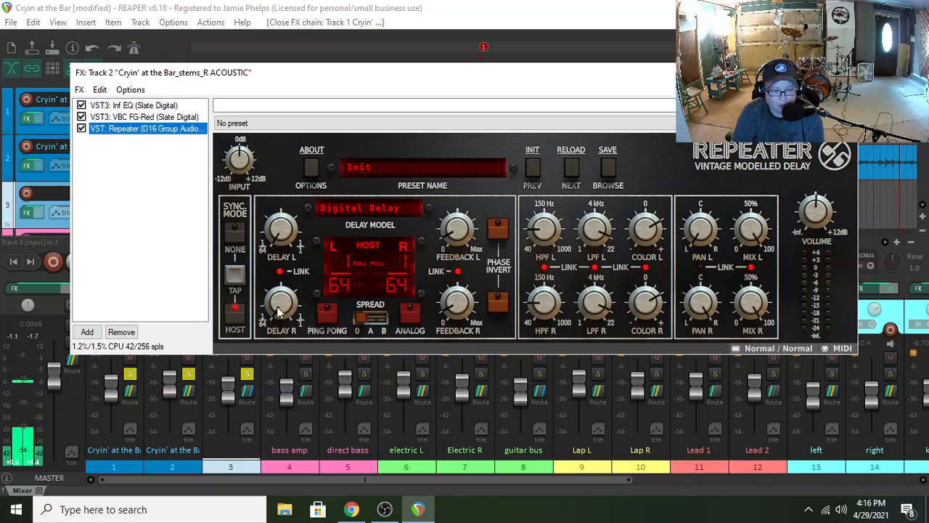
pyautogui.moveTo(278, 310)
pyautogui.mouseDown()
pyautogui.moveTo(276, 300)
pyautogui.moveTo(278, 317)
pyautogui.mouseUp()
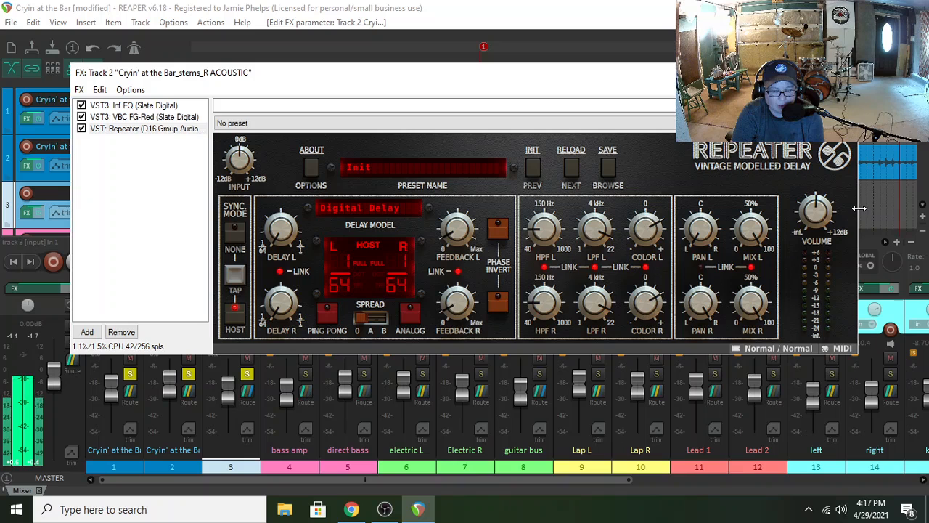
pyautogui.moveTo(347, 74); pyautogui.dragTo(341, 136)
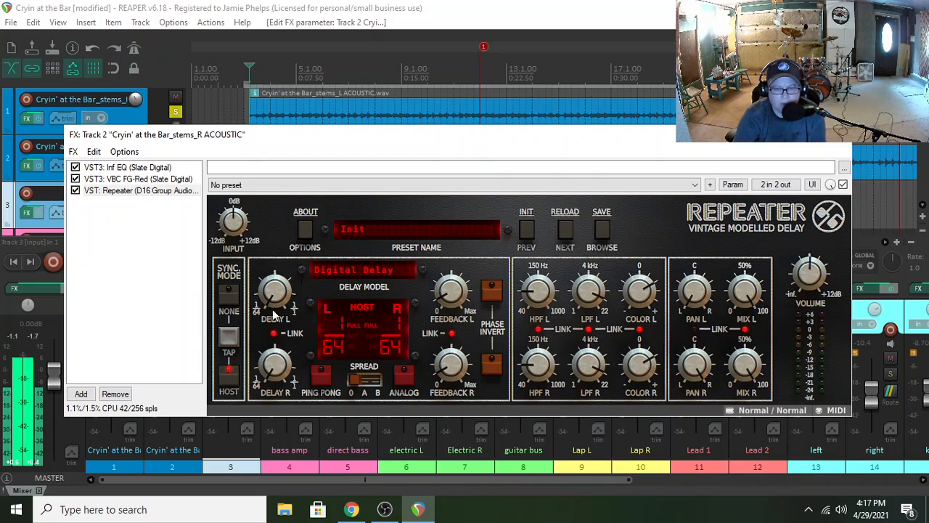
pyautogui.click(841, 141)
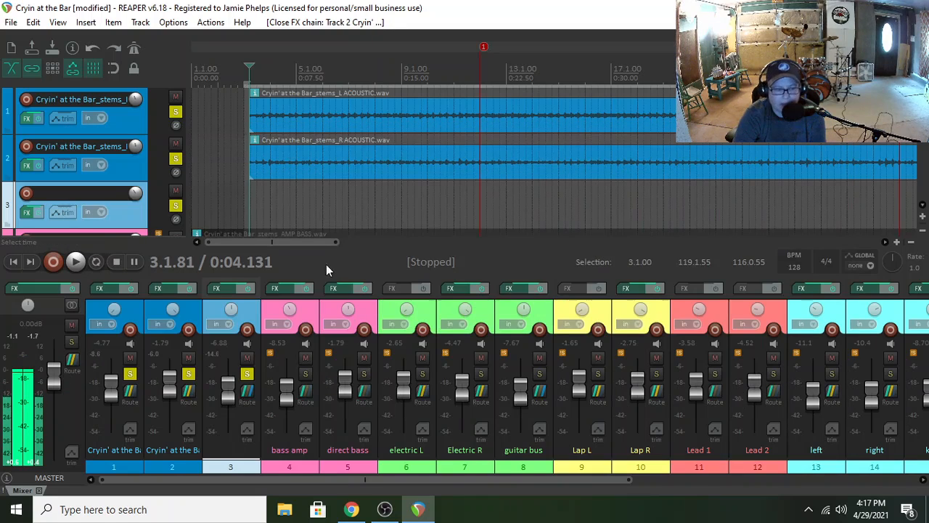
# Review the VerbSuite Classics reverb on track 3, toggling its EQ off and on again
pyautogui.click(220, 292)
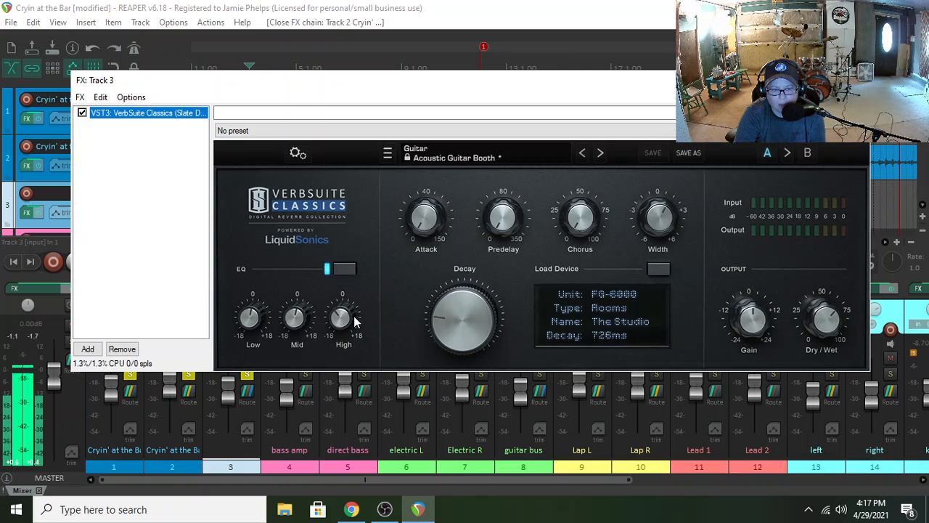
pyautogui.moveTo(355, 321)
pyautogui.click(338, 271)
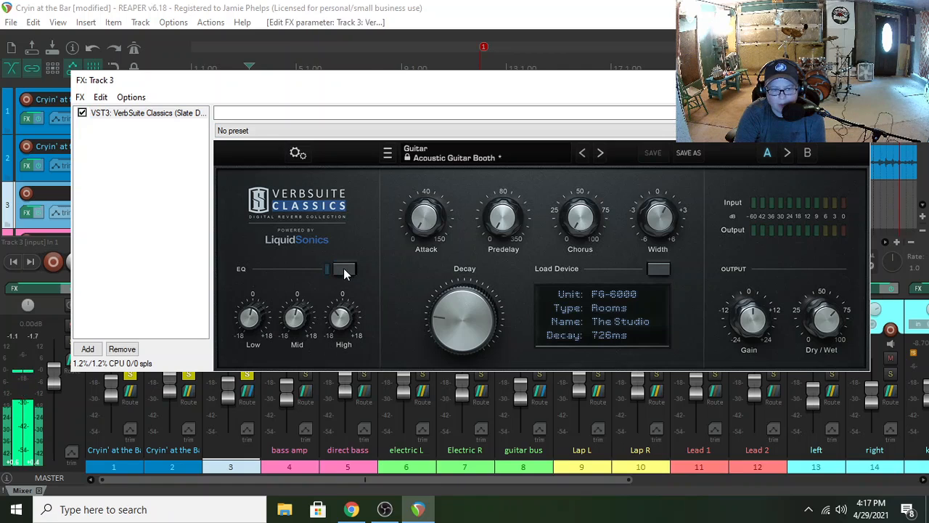
pyautogui.click(345, 272)
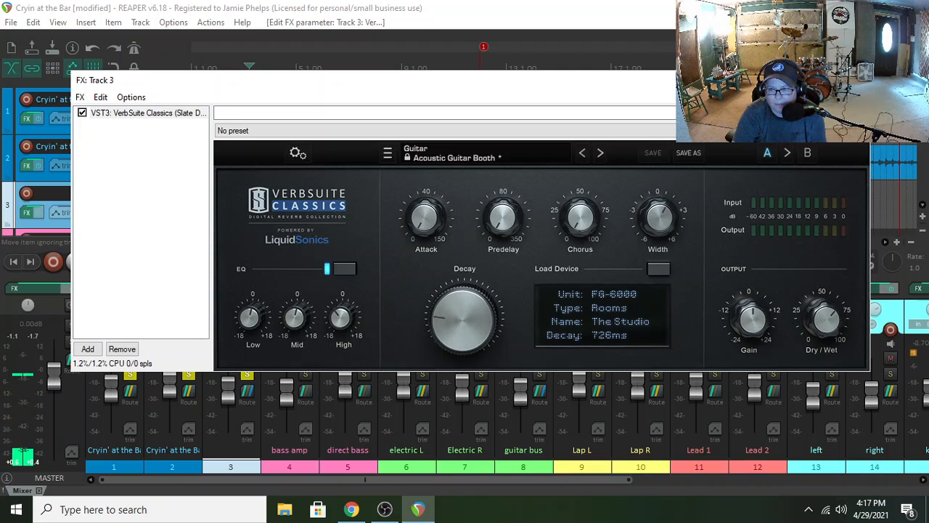
pyautogui.press('Escape')
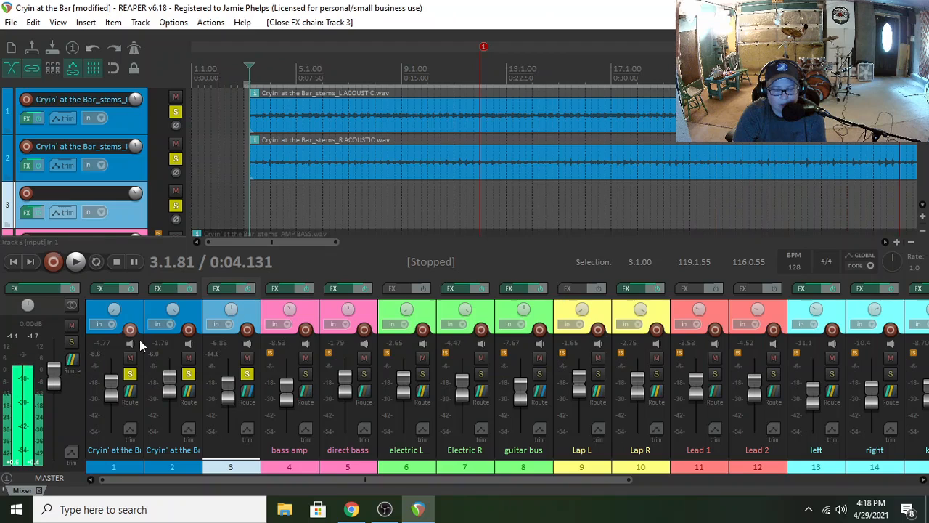
# Play the acoustic guitars with effects, and bypass the FX on tracks 1, 2 and 3 during playback
pyautogui.click(75, 262)
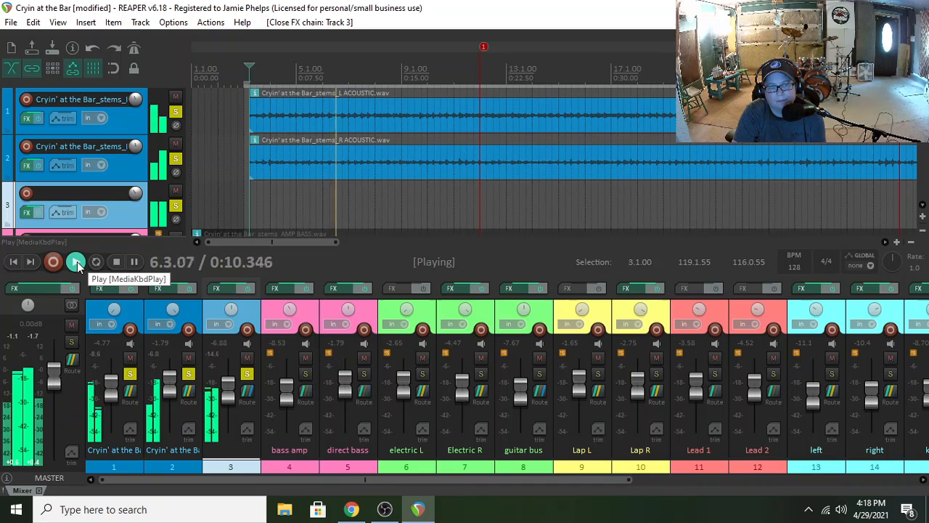
pyautogui.click(132, 288)
pyautogui.click(190, 288)
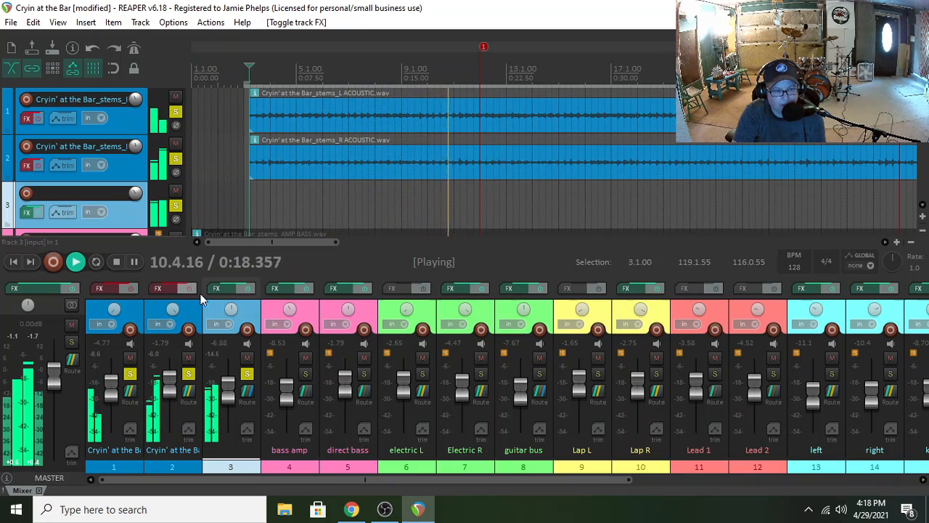
pyautogui.click(248, 289)
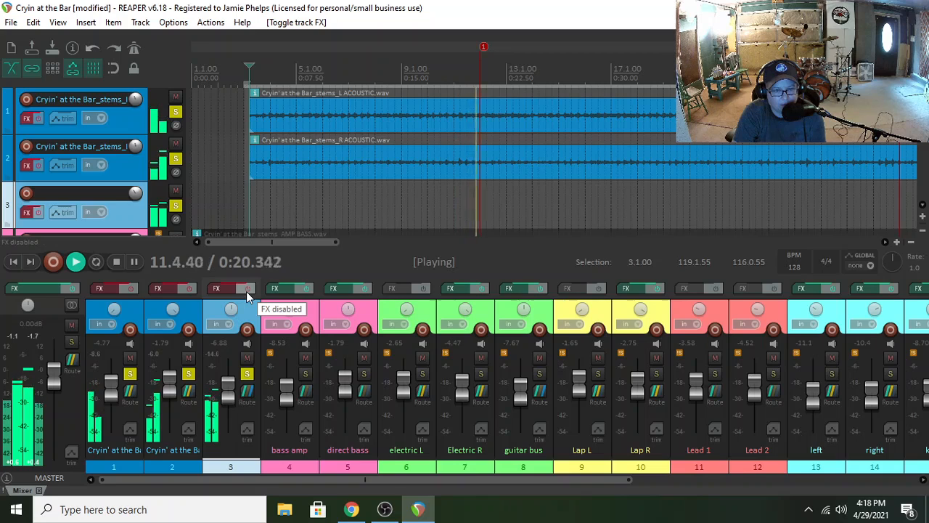
# Re-enable the FX on tracks 3, 2 and 1 during playback to compare the sound, and stop playback
pyautogui.click(248, 289)
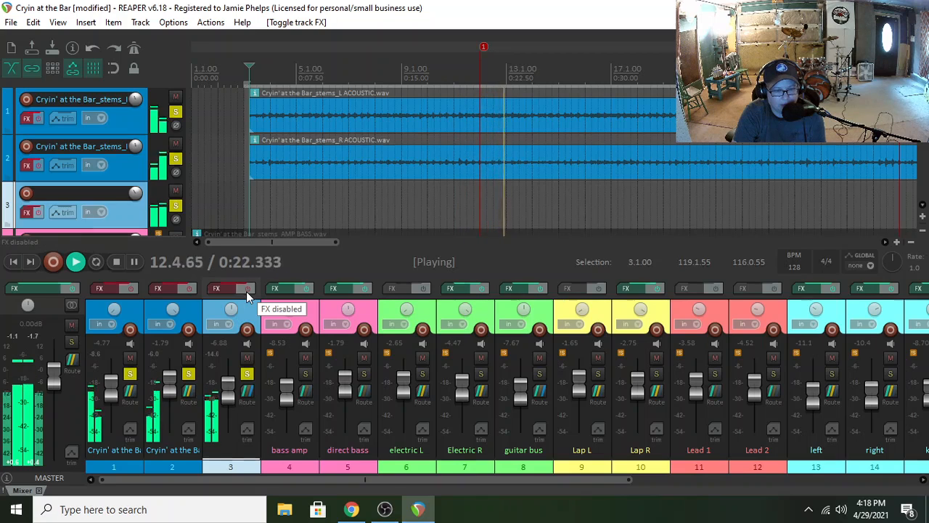
pyautogui.click(189, 288)
pyautogui.click(132, 288)
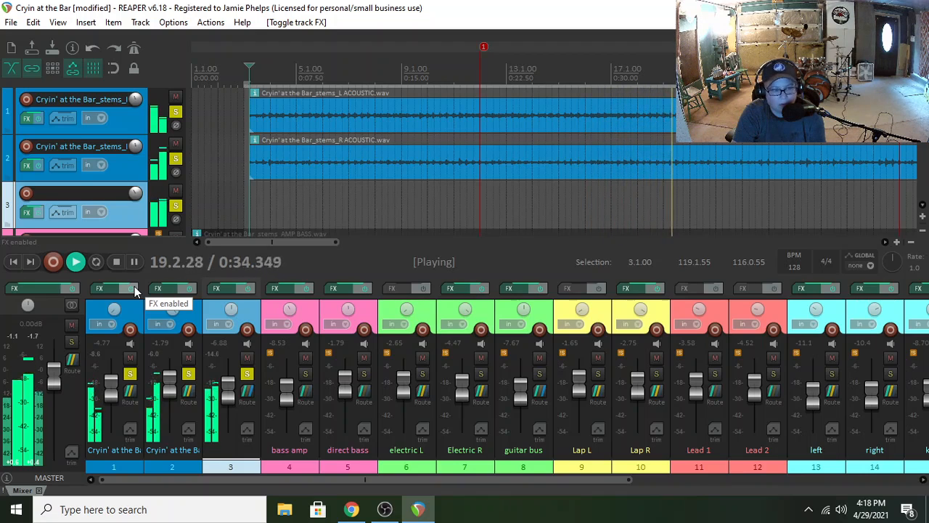
pyautogui.click(116, 262)
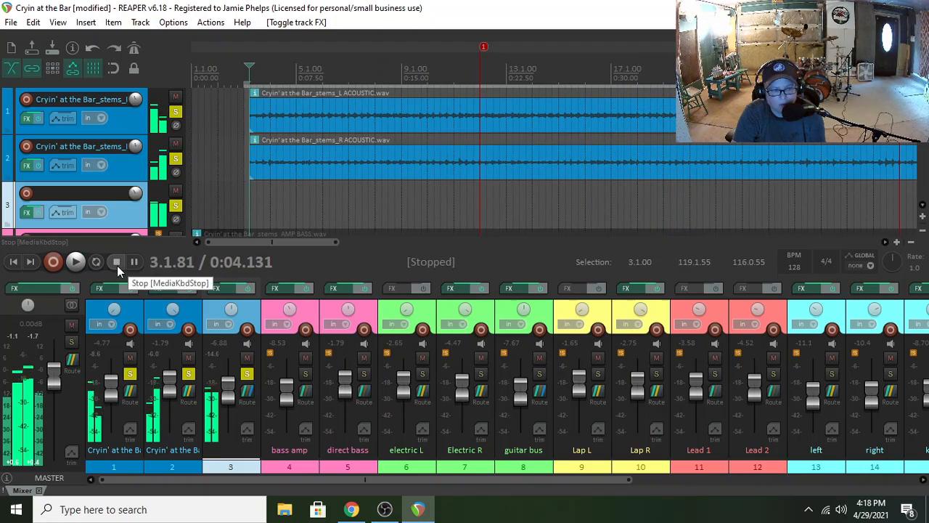
# Turn off solo on acoustic guitar tracks 1, 2 and 3
pyautogui.click(130, 373)
pyautogui.click(188, 374)
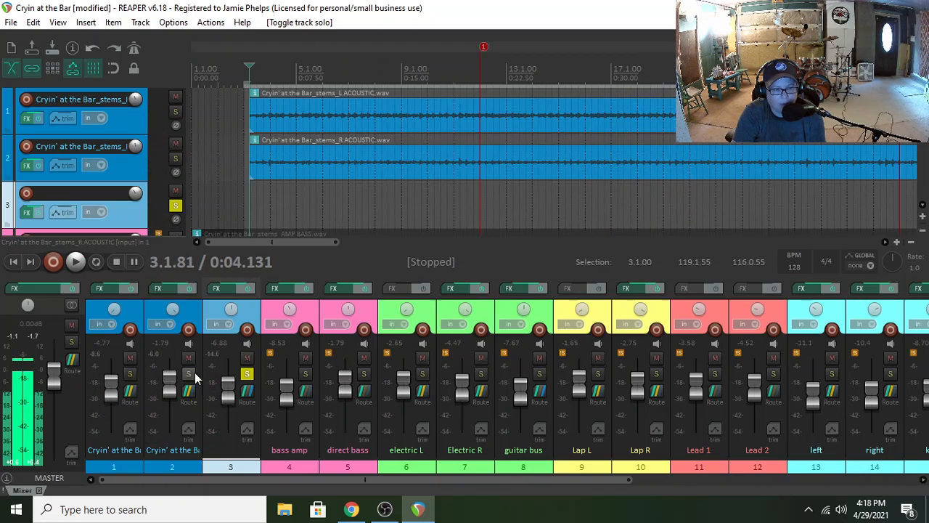
pyautogui.click(246, 374)
# Examine the Repeater delay's left feedback, low-pass and high-pass settings on the Electric R track, and close the FX chain
pyautogui.moveTo(370, 478); pyautogui.dragTo(442, 481)
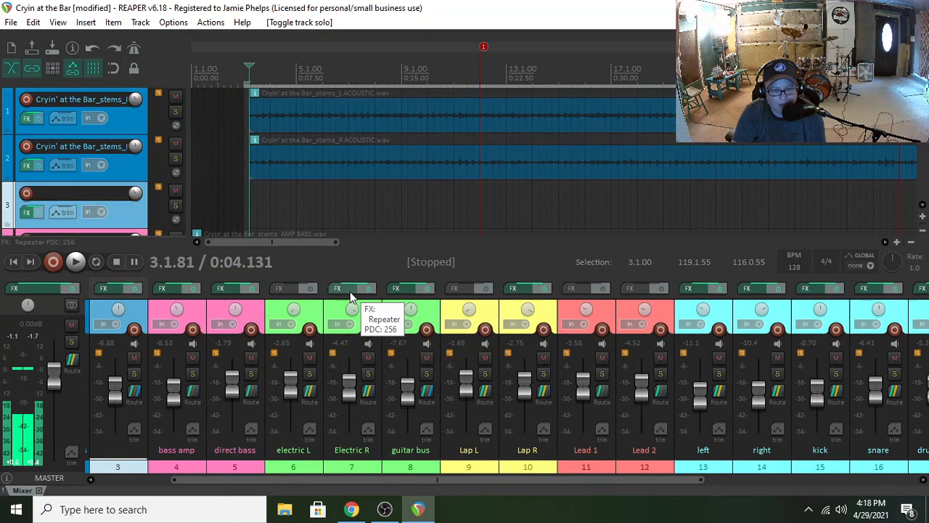
pyautogui.click(351, 289)
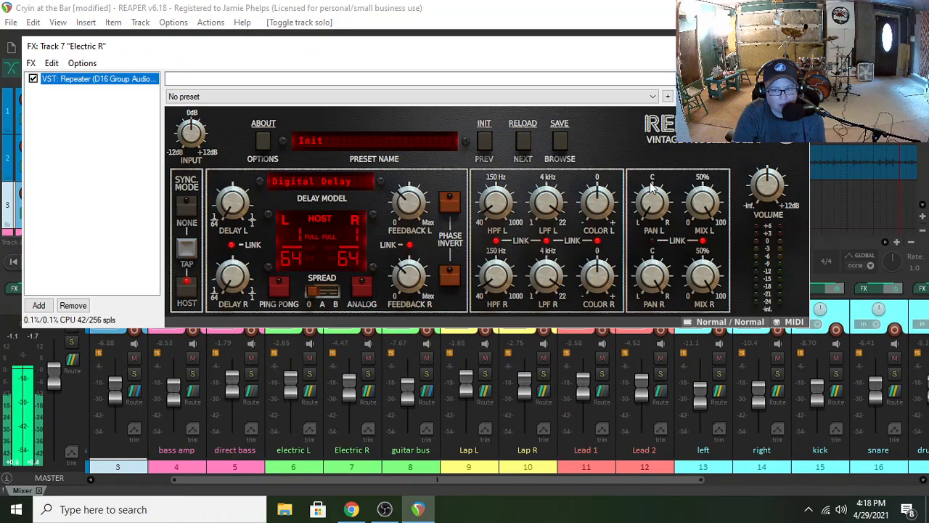
pyautogui.click(400, 209)
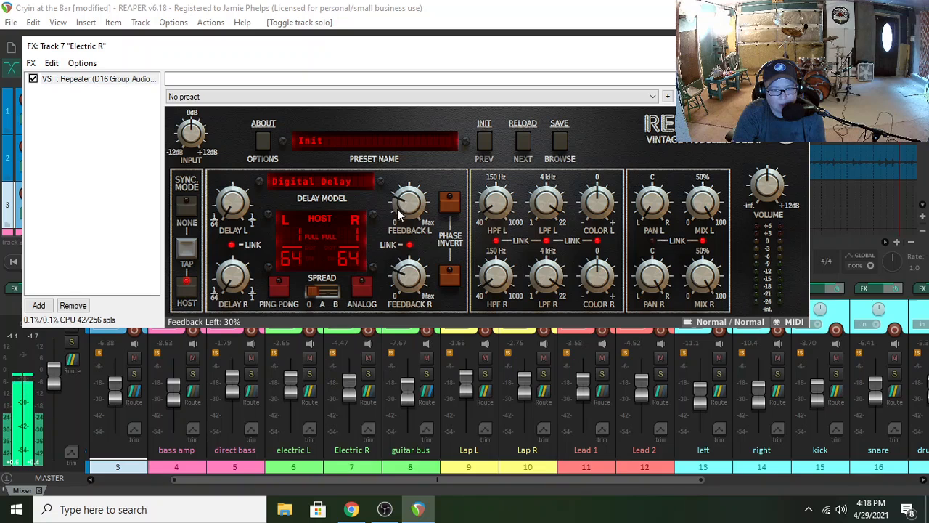
pyautogui.click(555, 210)
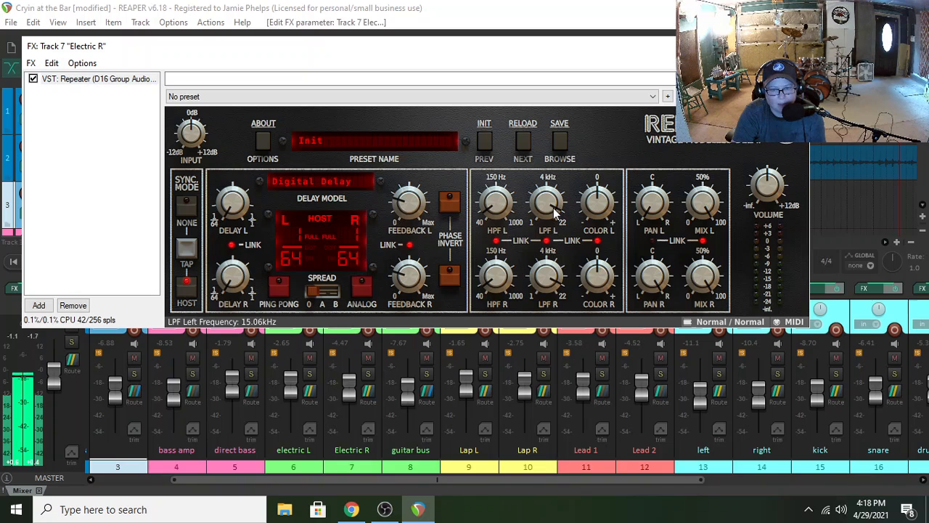
pyautogui.click(497, 211)
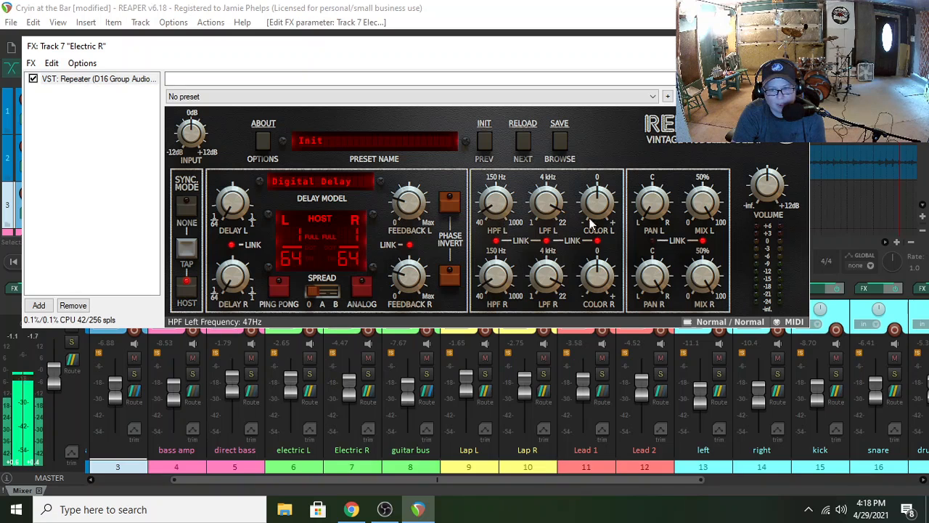
pyautogui.press('Escape')
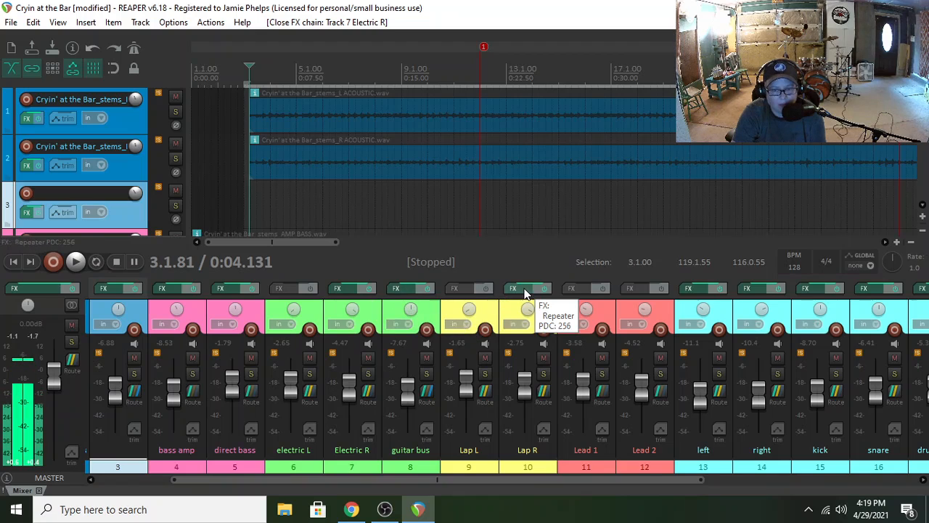
# Start adding FX to the Lead 1 track and view the Slate Digital plug-ins, highlighting Inf EQ
pyautogui.click(581, 286)
pyautogui.scroll(-1, 405, 348)
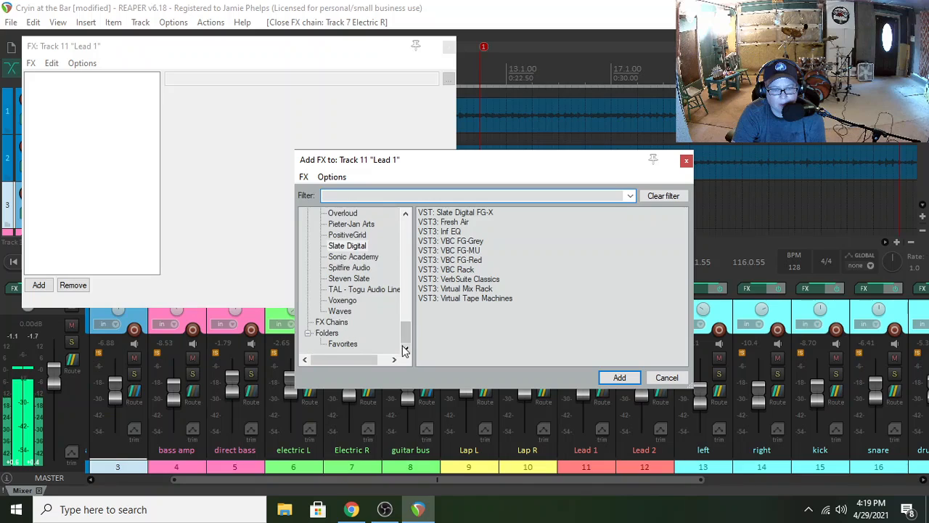
pyautogui.click(356, 246)
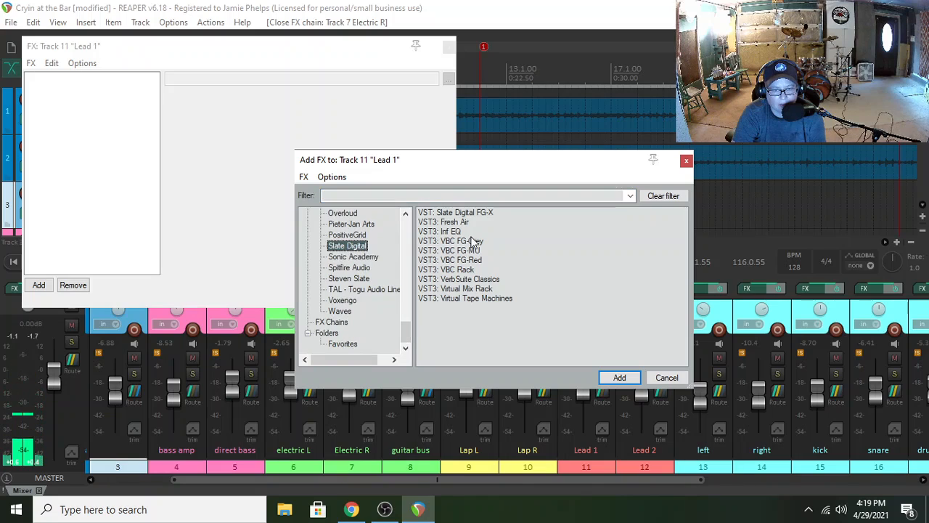
pyautogui.click(443, 231)
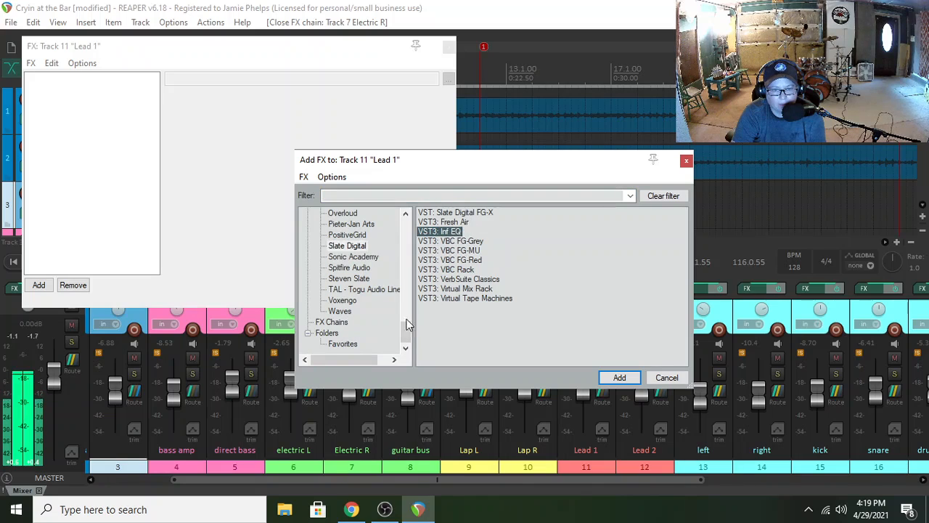
# Look through the plug-in categories and the D16 Group, Eiosis, Kilohearts, LiquidSonics and Overloud developer listings
pyautogui.moveTo(408, 335); pyautogui.dragTo(408, 246)
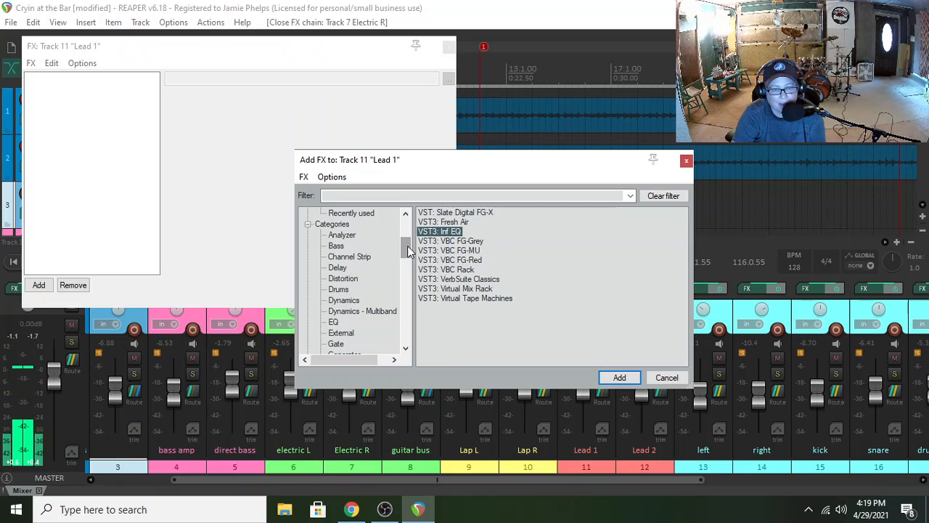
pyautogui.moveTo(406, 246); pyautogui.dragTo(407, 305)
pyautogui.click(363, 279)
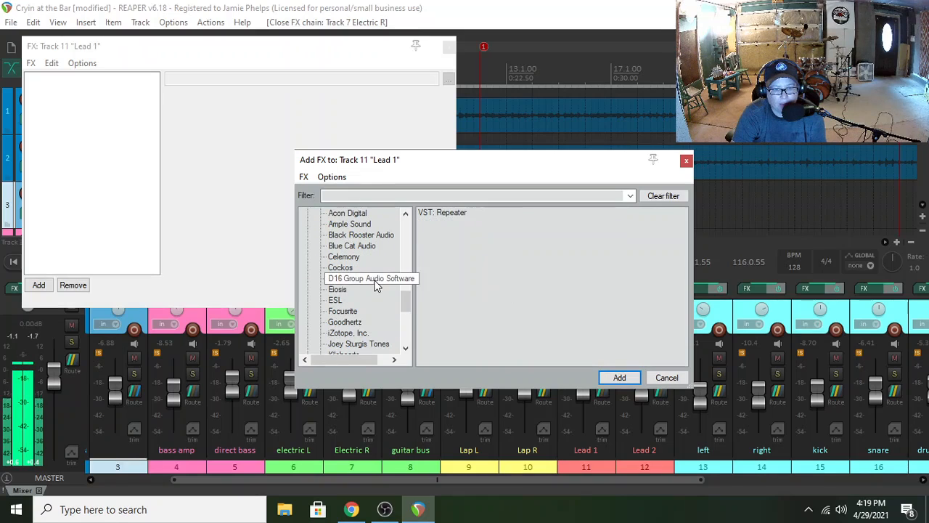
pyautogui.click(337, 289)
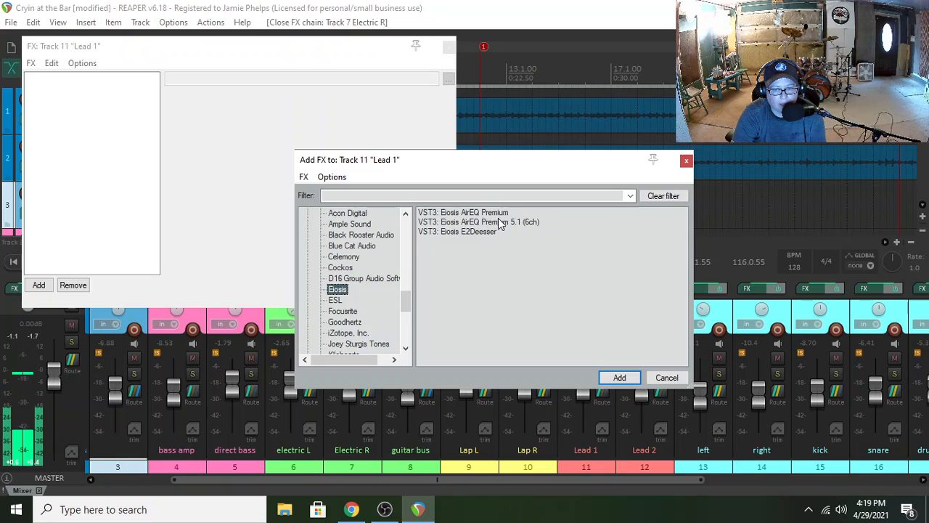
pyautogui.moveTo(400, 302); pyautogui.dragTo(393, 319)
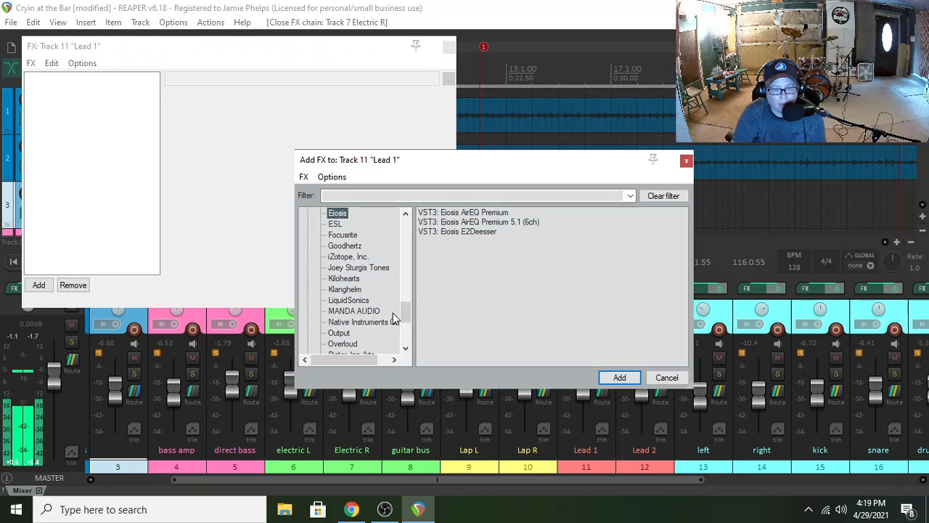
pyautogui.click(339, 280)
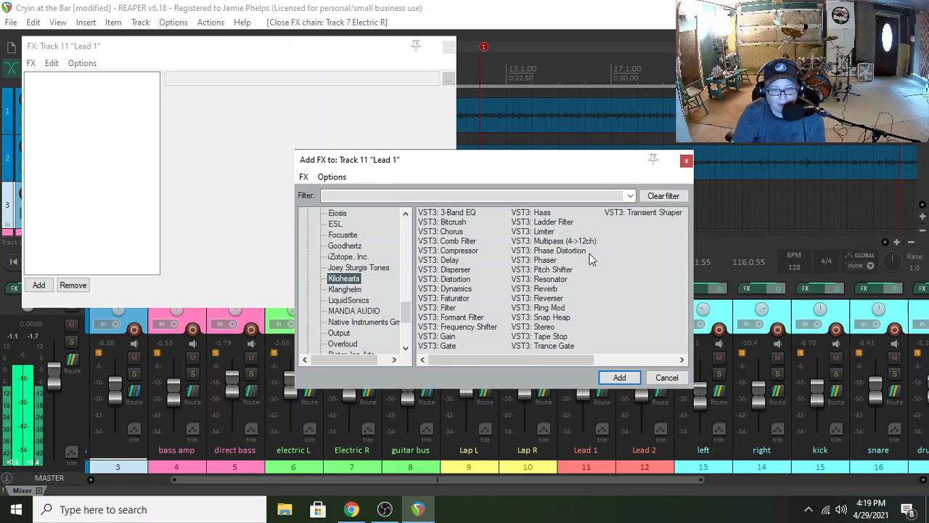
pyautogui.click(359, 300)
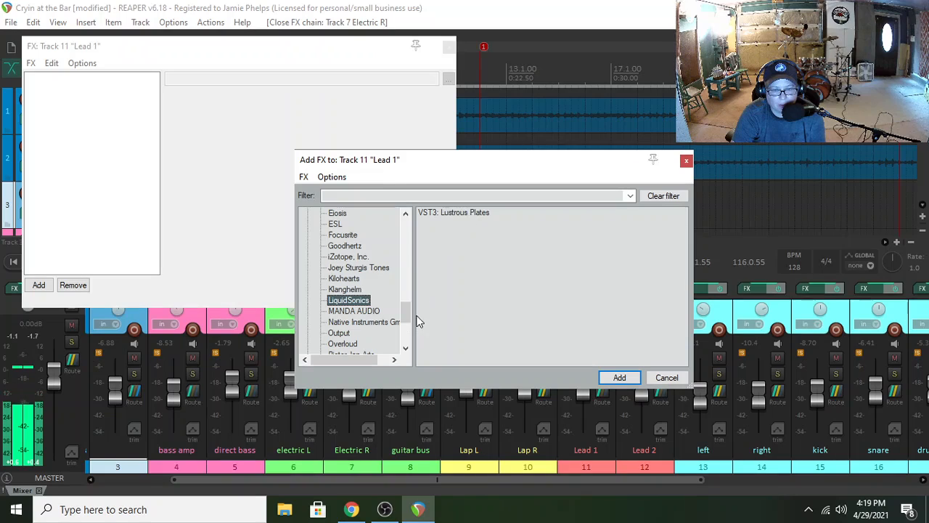
pyautogui.moveTo(406, 311); pyautogui.dragTo(406, 319)
pyautogui.click(340, 301)
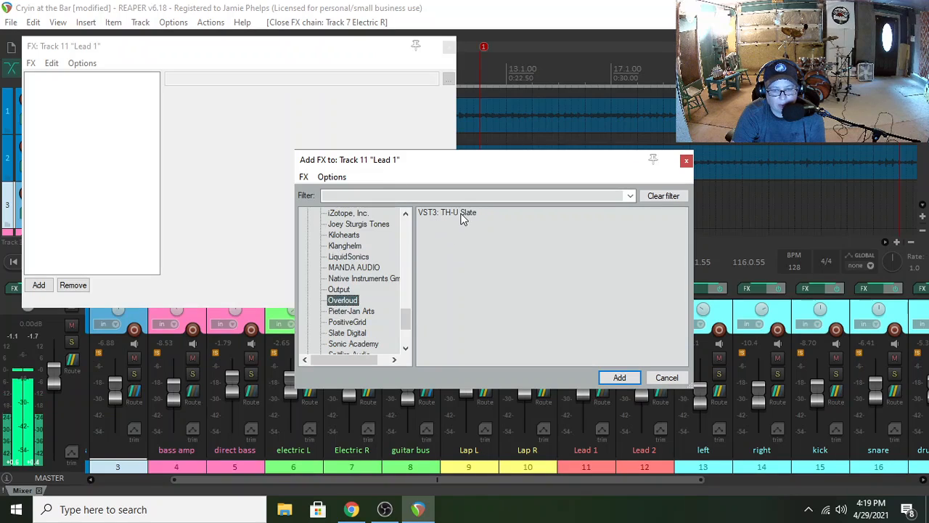
pyautogui.moveTo(407, 320); pyautogui.dragTo(407, 328)
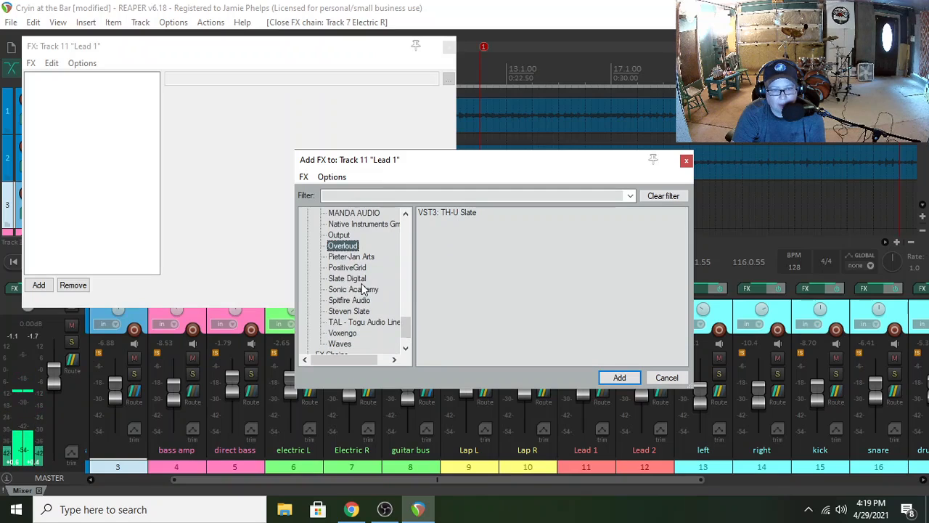
# Add Slate Digital's Inf EQ to the Lead 1 track
pyautogui.click(347, 279)
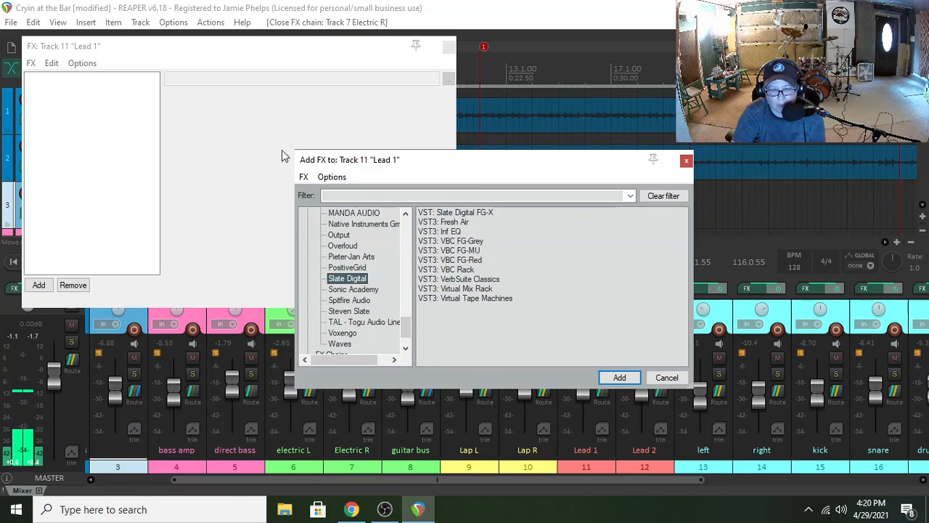
pyautogui.click(452, 231)
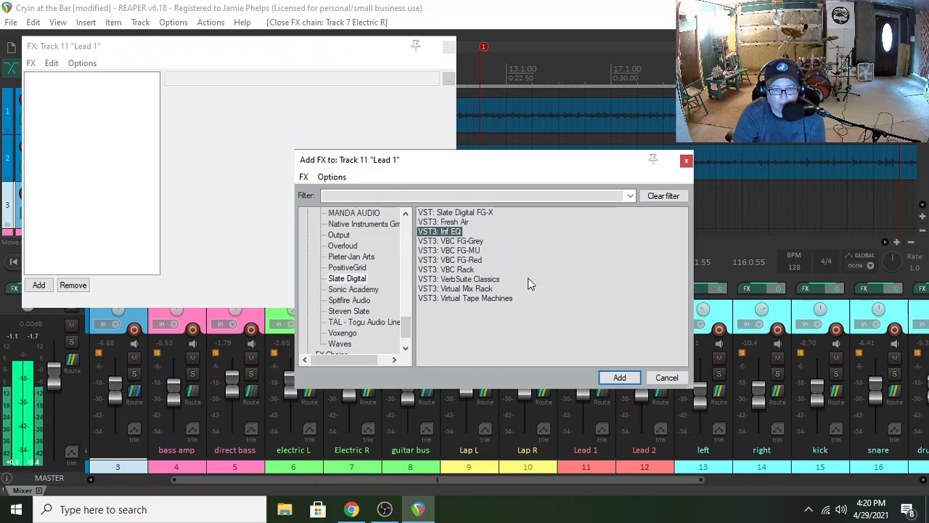
pyautogui.click(619, 377)
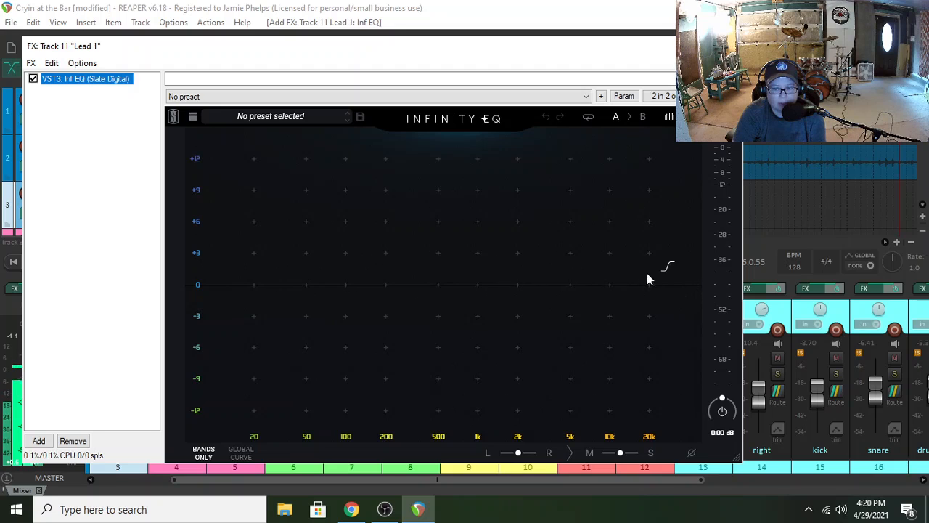
# Create a low-cut band in Infinity EQ with a steepened slope, positioned at about 33 Hz and -2.5 dB
pyautogui.click(219, 291)
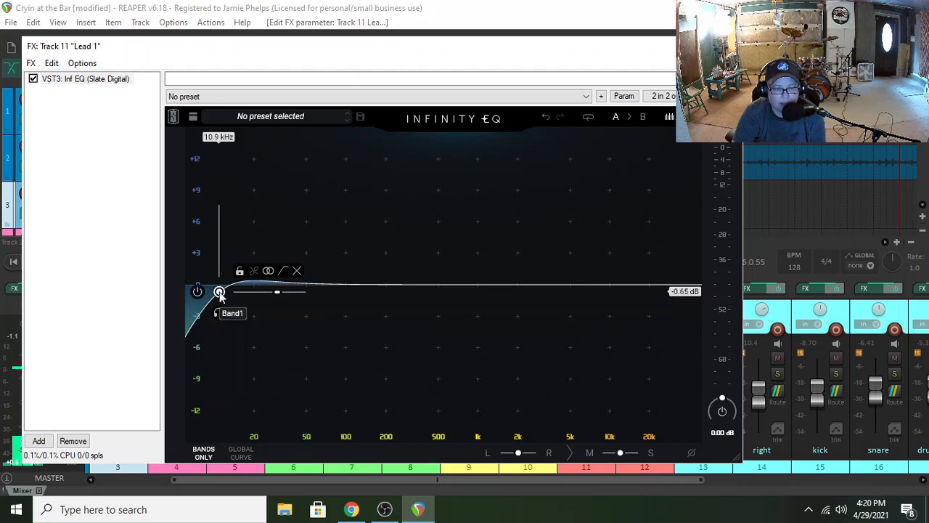
pyautogui.moveTo(220, 292); pyautogui.dragTo(301, 290)
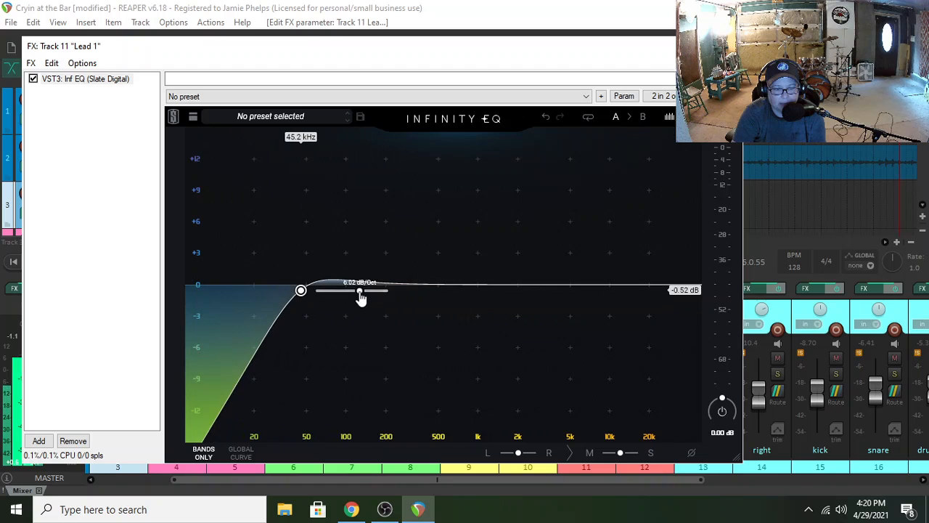
pyautogui.moveTo(363, 291); pyautogui.dragTo(385, 290)
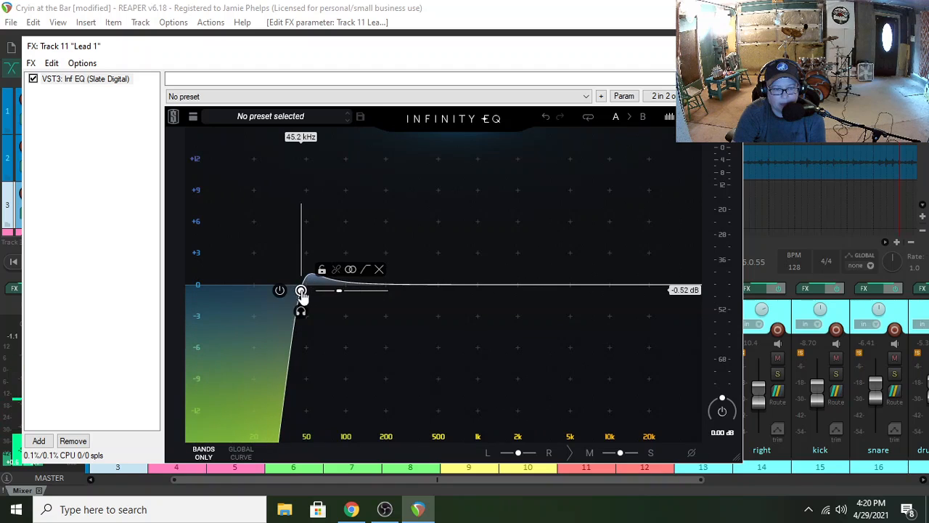
pyautogui.moveTo(301, 291); pyautogui.dragTo(283, 309)
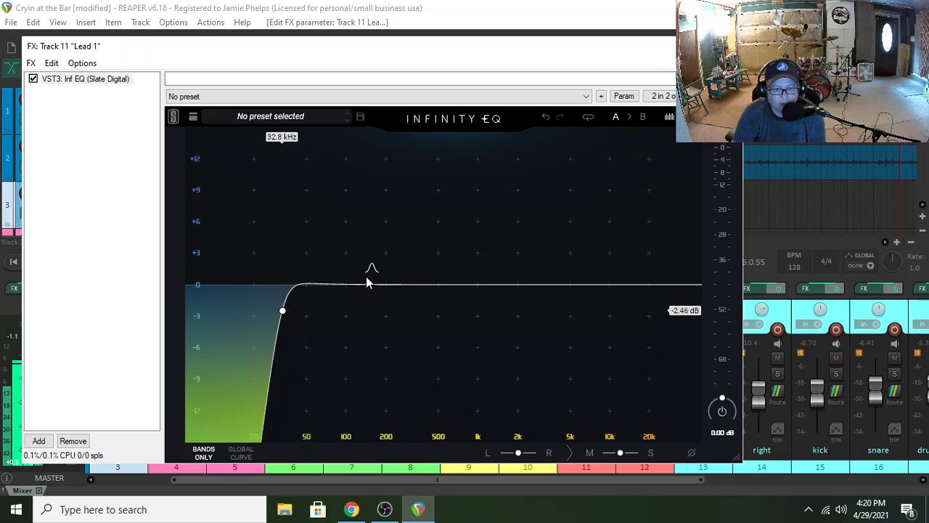
# Try a bell boost of about 1.4 dB near 209 Hz, adjust its width, and delete the band
pyautogui.moveTo(367, 282); pyautogui.dragTo(388, 270)
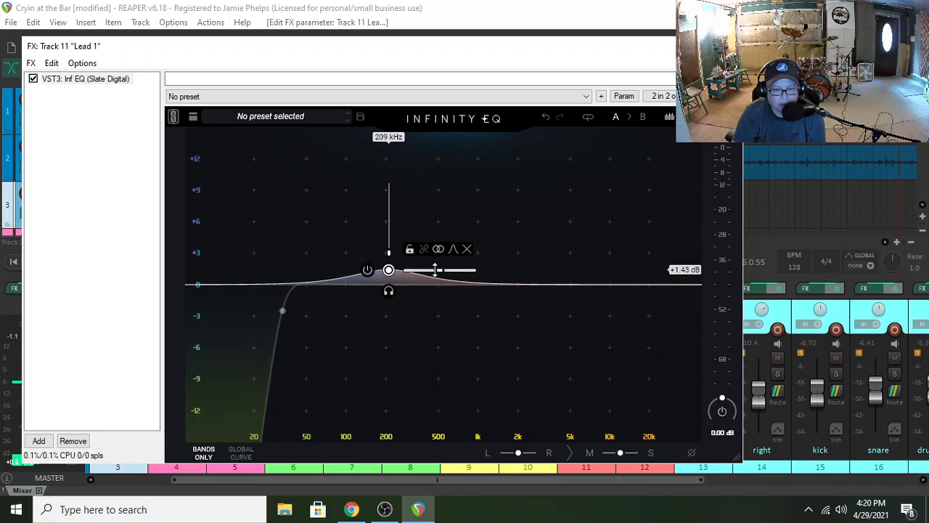
pyautogui.moveTo(440, 270)
pyautogui.mouseDown()
pyautogui.moveTo(421, 270)
pyautogui.moveTo(431, 271)
pyautogui.mouseUp()
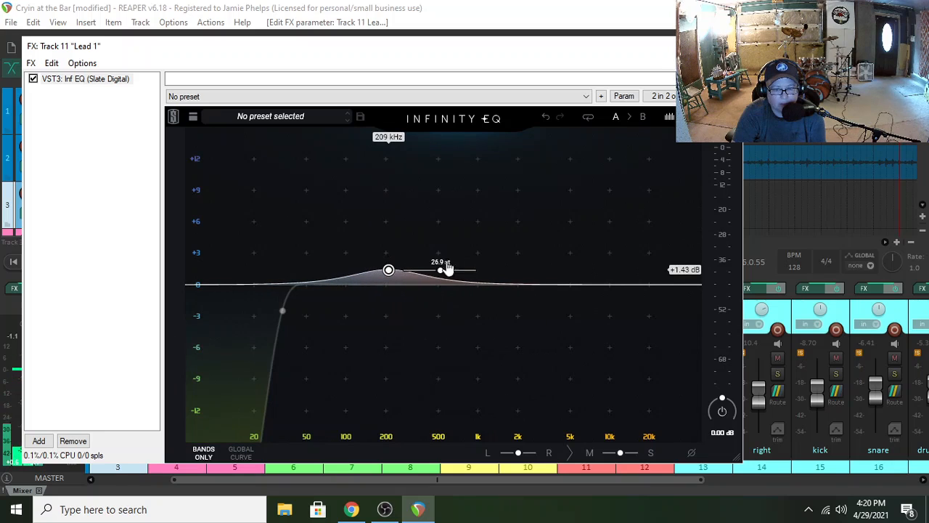
pyautogui.click(469, 247)
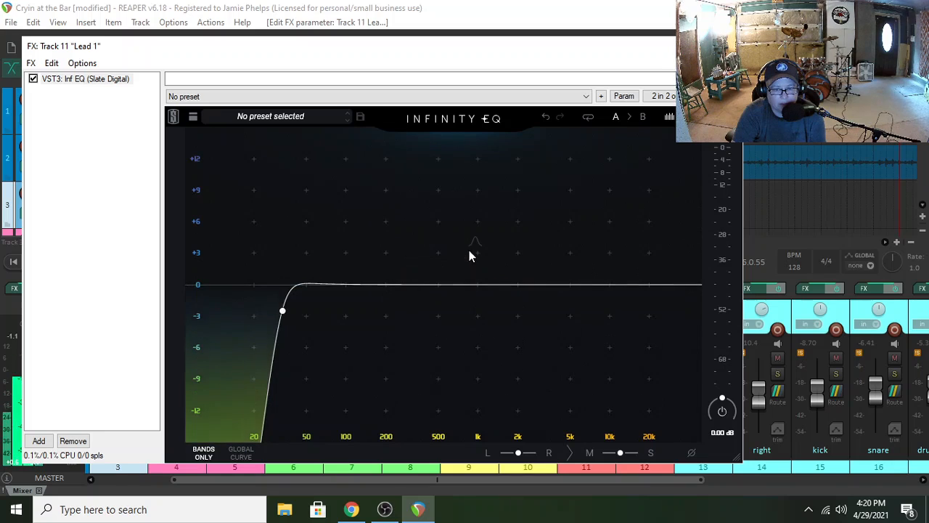
# Try a high-shelf boost of about 1.6 dB at about 5.2 kHz, and delete the band
pyautogui.click(625, 280)
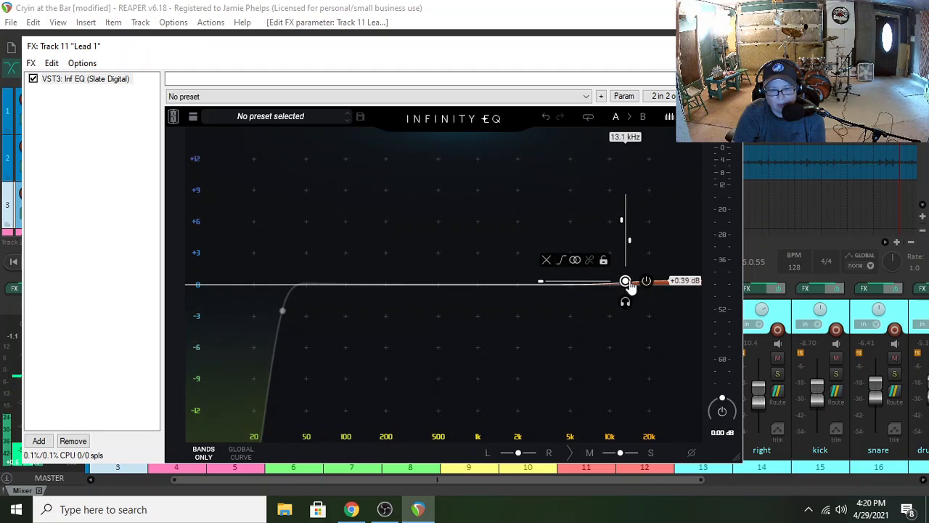
pyautogui.moveTo(625, 281); pyautogui.dragTo(572, 269)
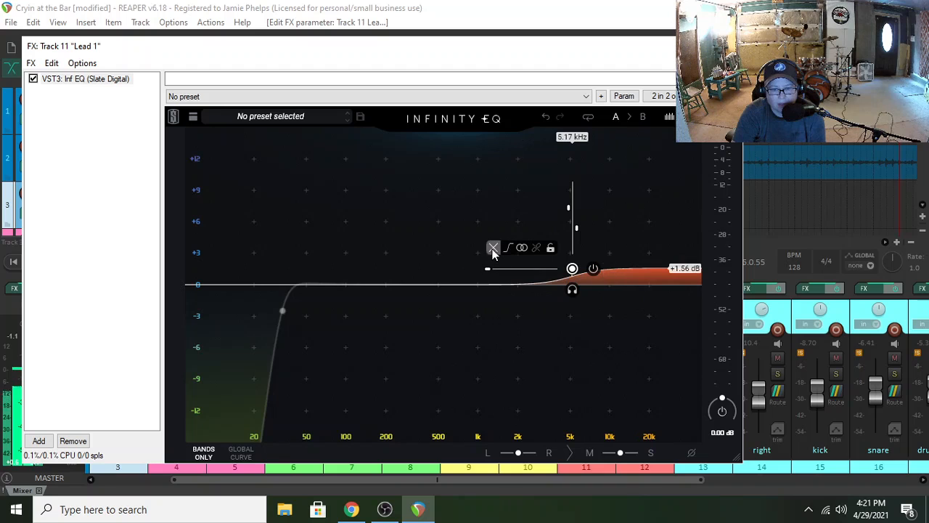
pyautogui.click(493, 249)
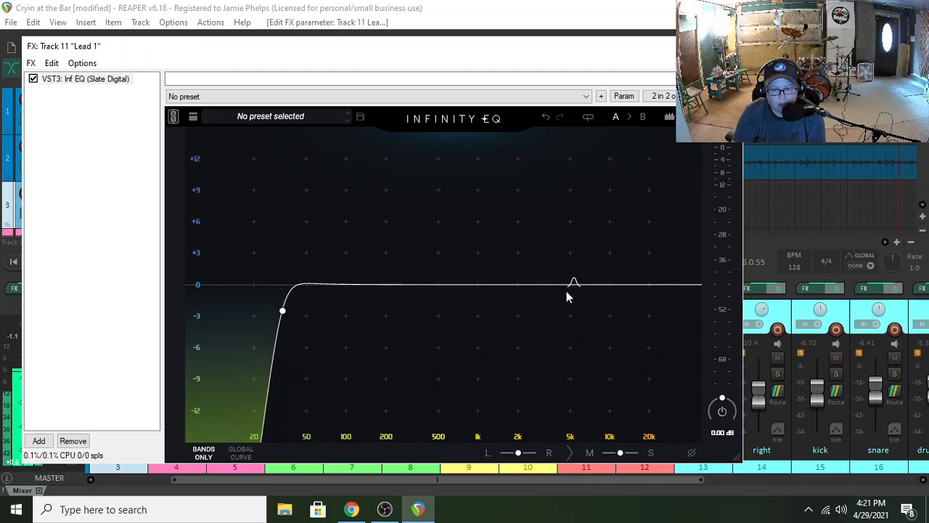
# Add a bell band that cuts about 2.3 dB near 773 Hz
pyautogui.moveTo(570, 281); pyautogui.dragTo(463, 309)
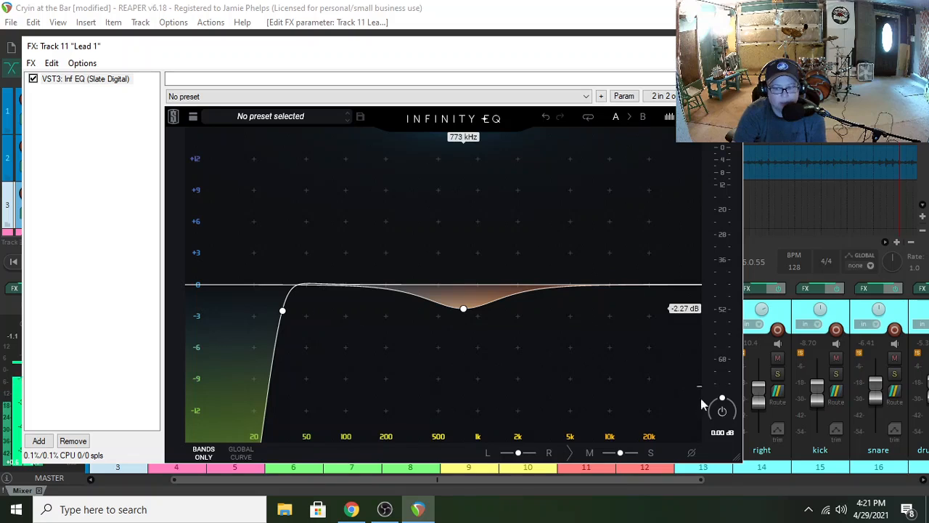
# Try an L/R placement of -70% in Infinity EQ, and remove the plug-in from the Lead 1 track
pyautogui.moveTo(720, 398)
pyautogui.mouseDown()
pyautogui.moveTo(720, 417)
pyautogui.moveTo(720, 408)
pyautogui.mouseUp()
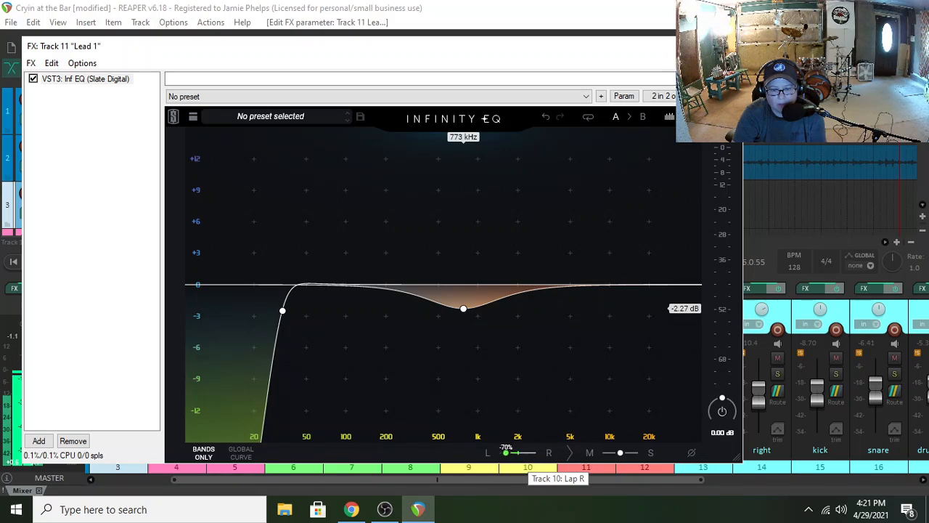
pyautogui.moveTo(506, 452); pyautogui.dragTo(533, 453)
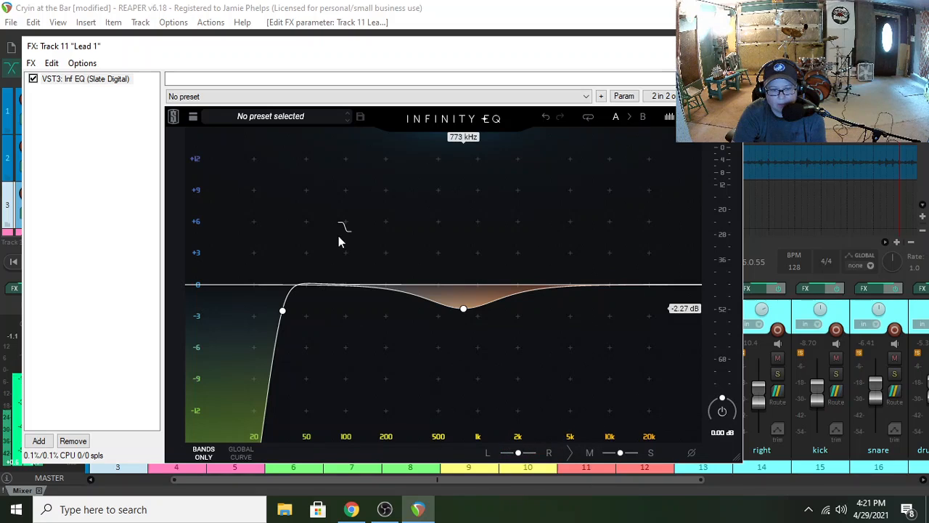
pyautogui.click(72, 441)
pyautogui.press('Escape')
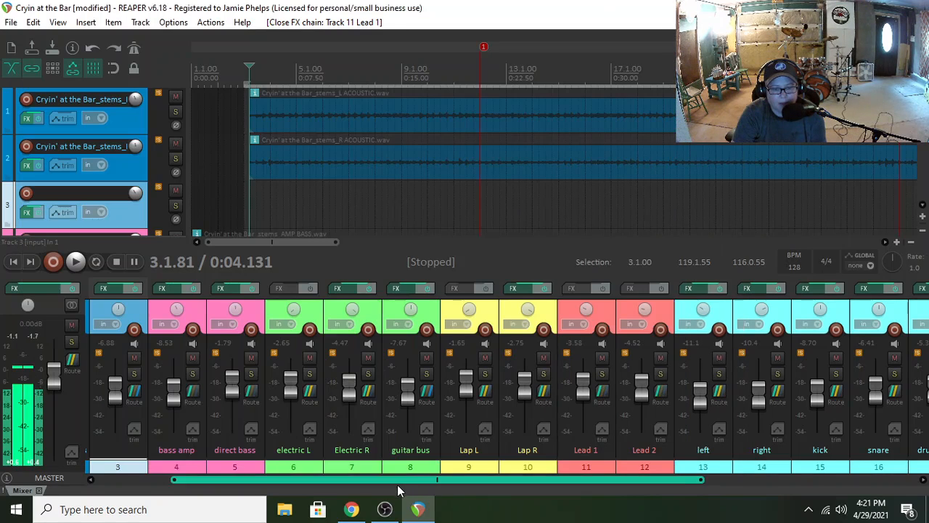
# Open the guitar bus FX chain and show the TH-U Slate amp plug-in
pyautogui.scroll(-1, 397, 484)
pyautogui.click(369, 288)
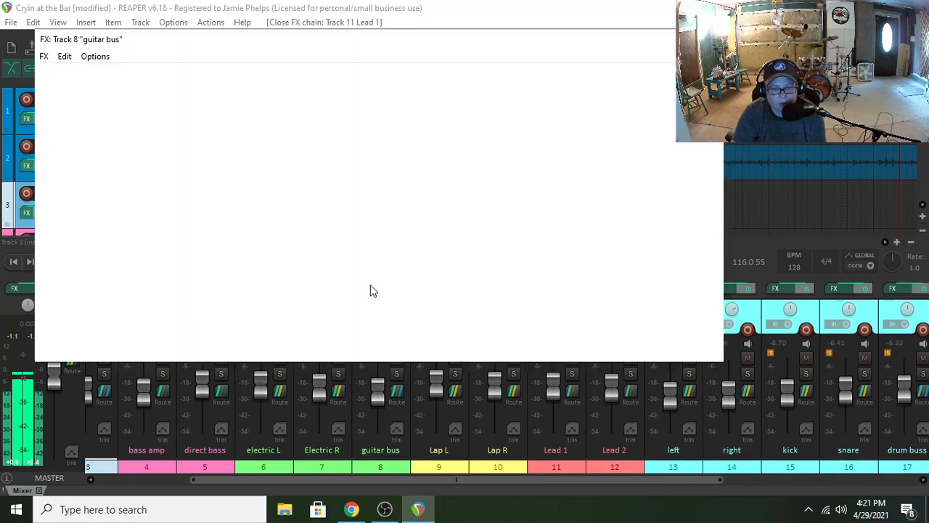
pyautogui.click(100, 74)
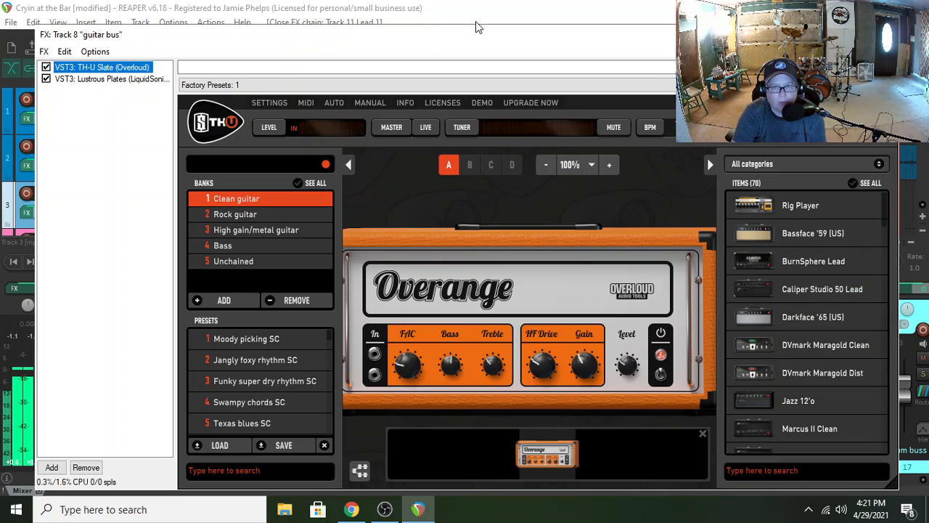
pyautogui.moveTo(476, 22); pyautogui.dragTo(450, 17)
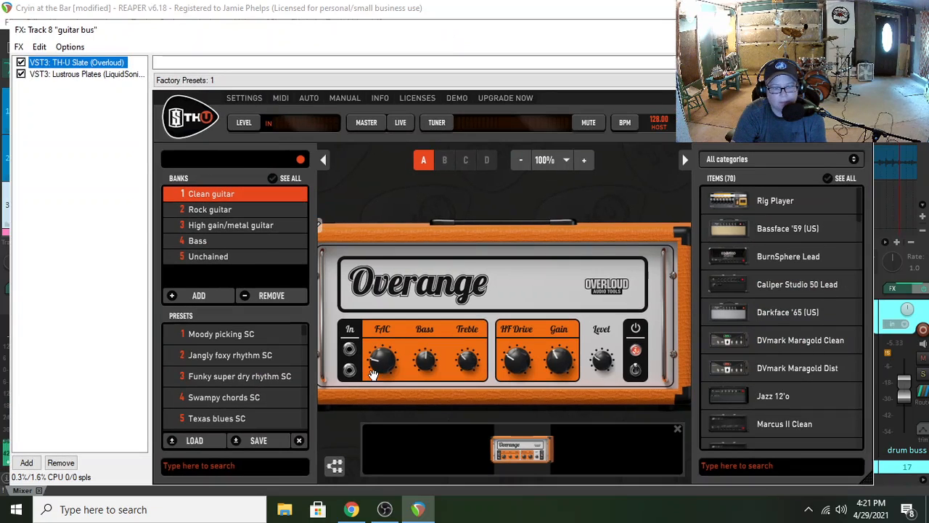
# Browse the amp models in TH-U Slate's item list and highlight BurnSphere Lead
pyautogui.scroll(-20, 765, 271)
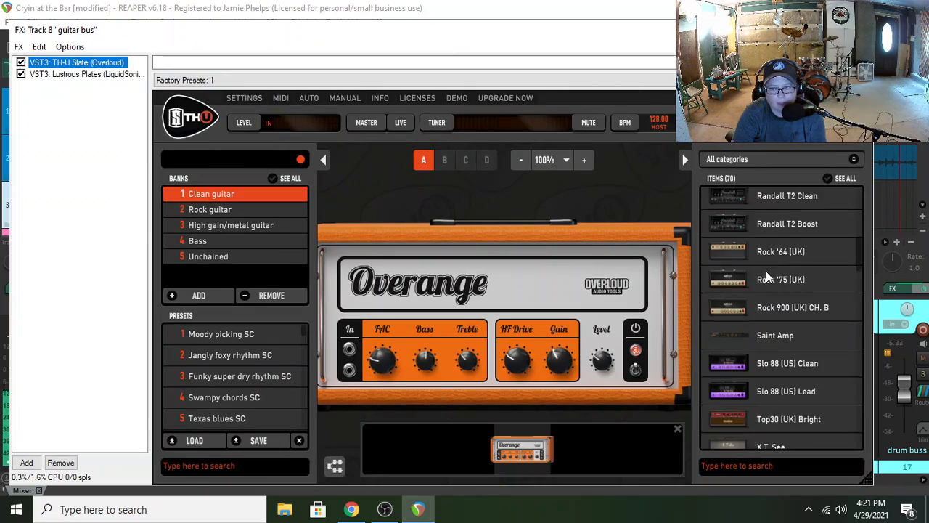
pyautogui.scroll(15, 762, 273)
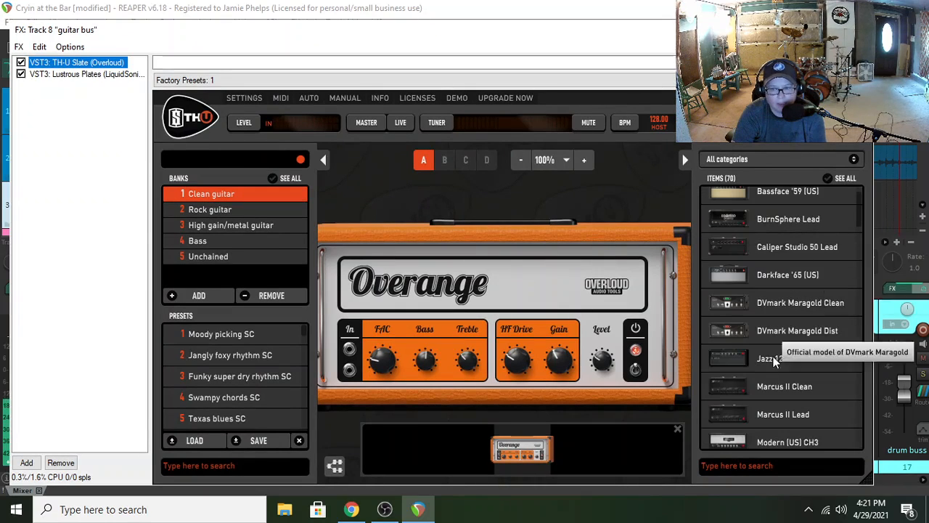
pyautogui.scroll(1, 748, 359)
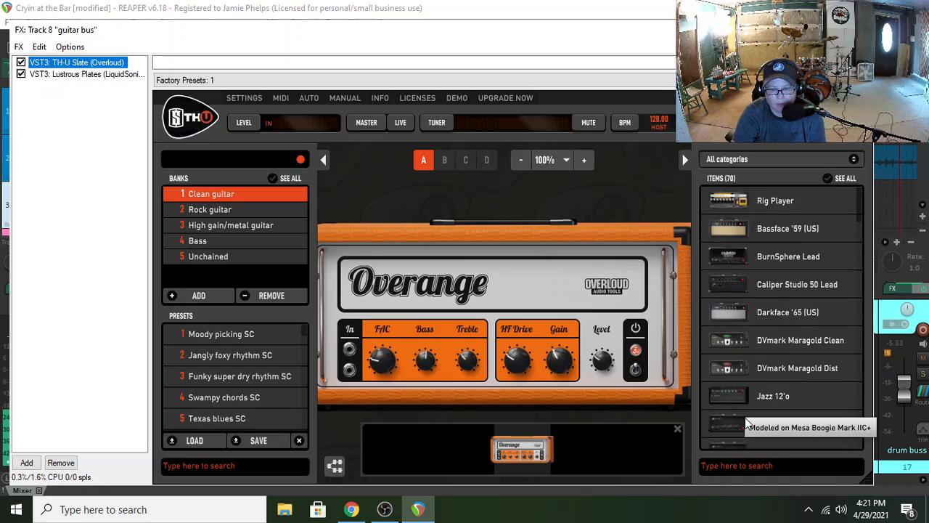
pyautogui.click(777, 262)
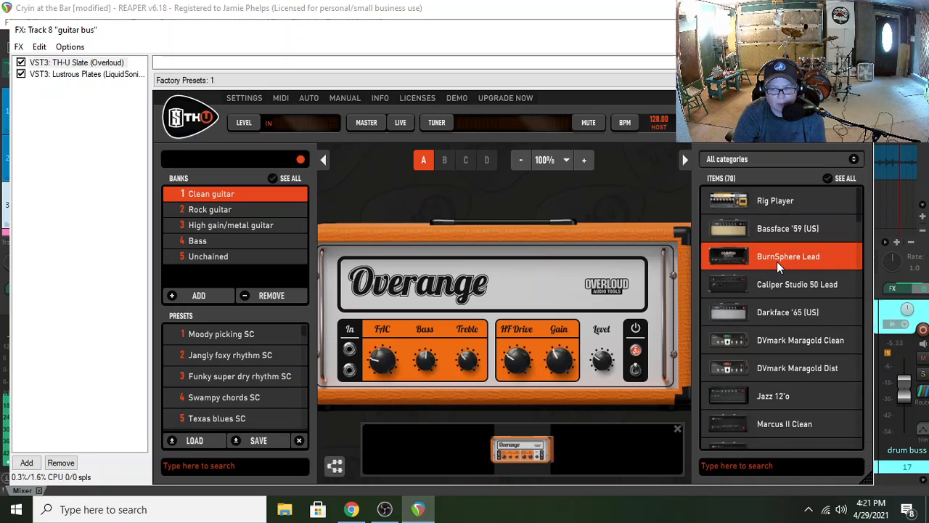
pyautogui.moveTo(777, 262)
pyautogui.mouseDown()
pyautogui.moveTo(663, 276)
pyautogui.moveTo(641, 288)
pyautogui.moveTo(775, 261)
pyautogui.mouseUp()
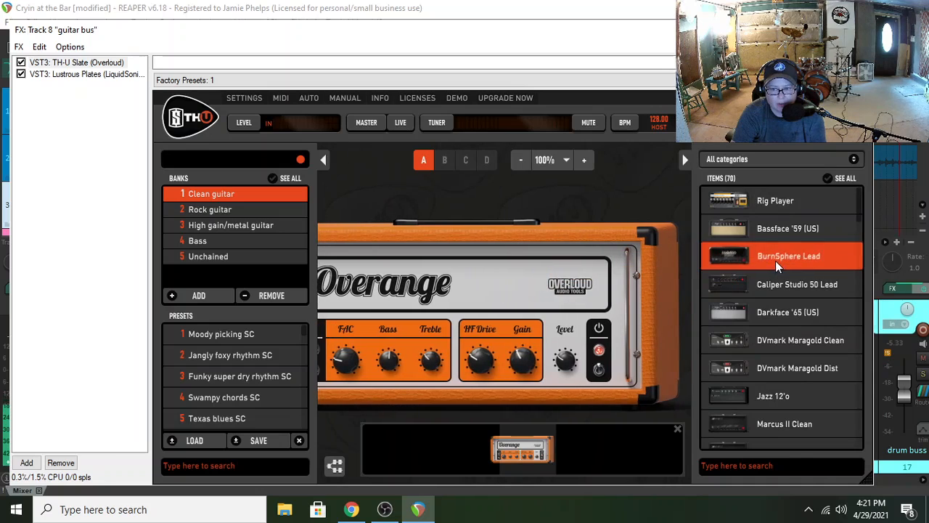
# Look through the High gain/metal guitar and Bass preset banks, highlighting the Bread and butter bass preset
pyautogui.click(204, 225)
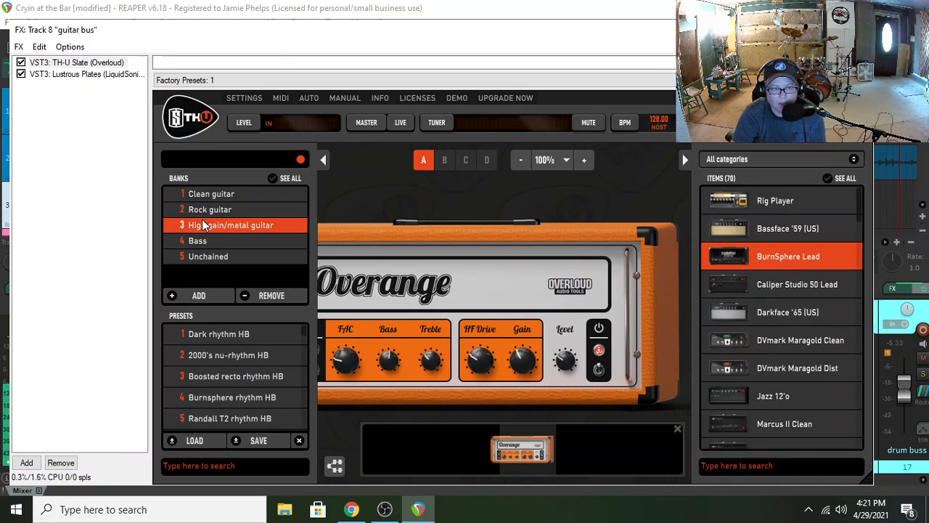
pyautogui.click(226, 241)
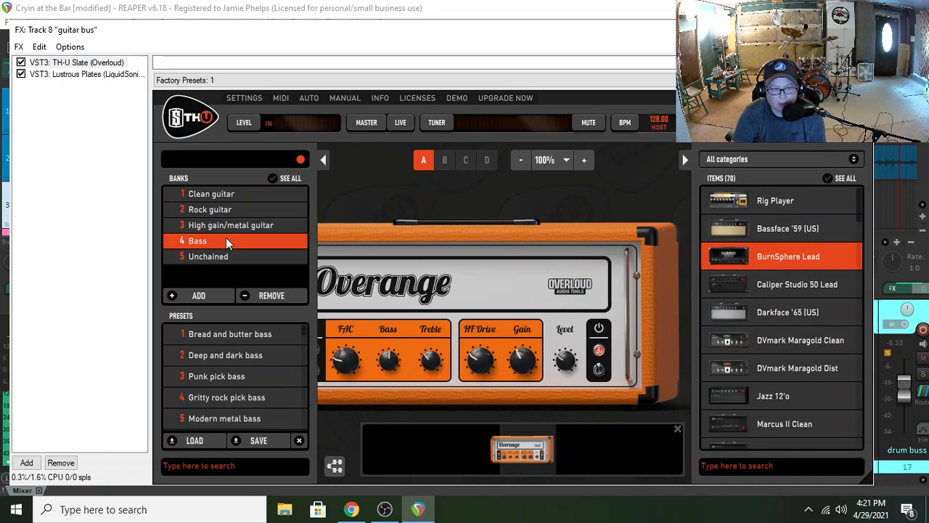
pyautogui.click(237, 333)
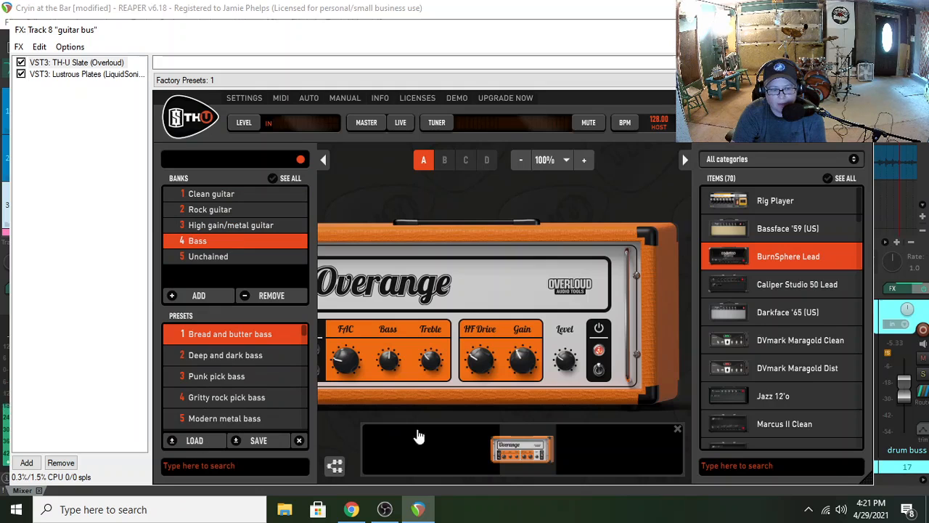
# Examine the cabinets, pedals and effects in TH-U Slate's item list, and close the guitar bus FX window
pyautogui.scroll(-15, 770, 287)
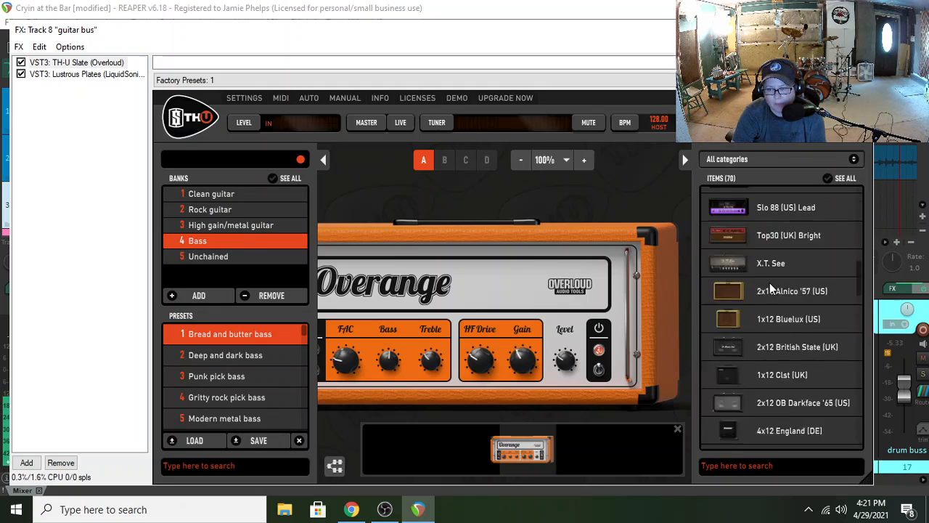
pyautogui.scroll(1, 770, 287)
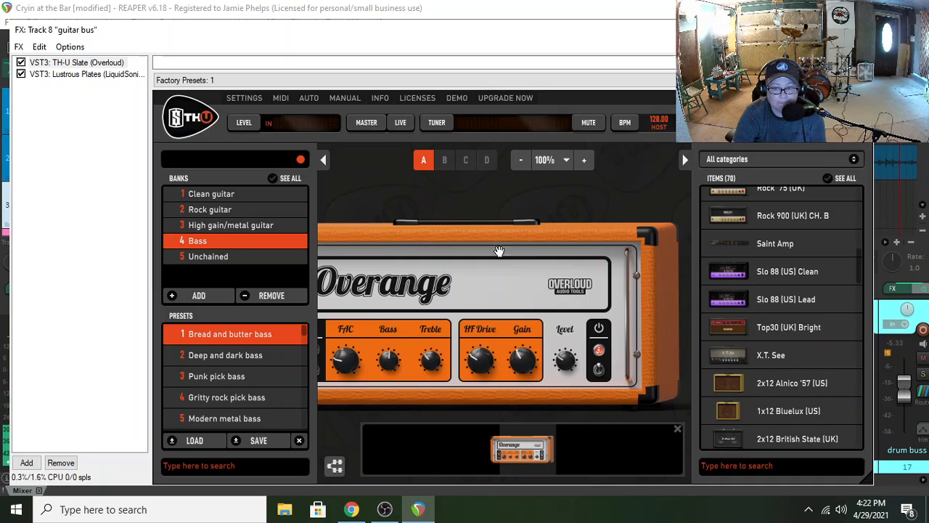
pyautogui.scroll(-3, 801, 338)
pyautogui.scroll(-6, 799, 340)
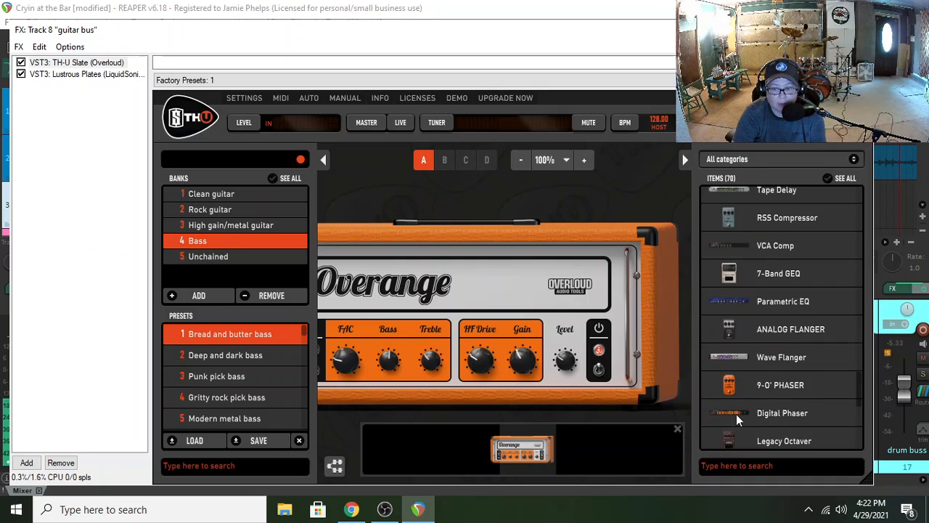
pyautogui.scroll(-5, 737, 414)
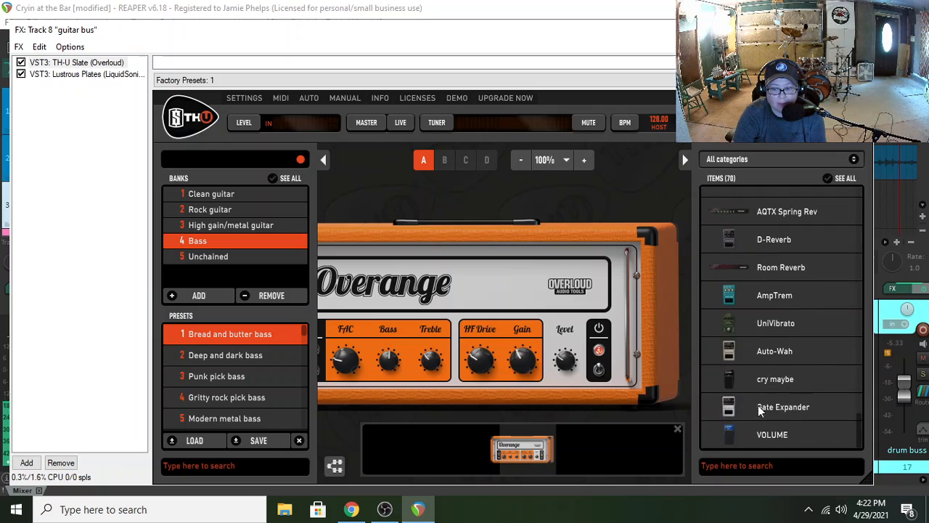
pyautogui.scroll(15, 760, 379)
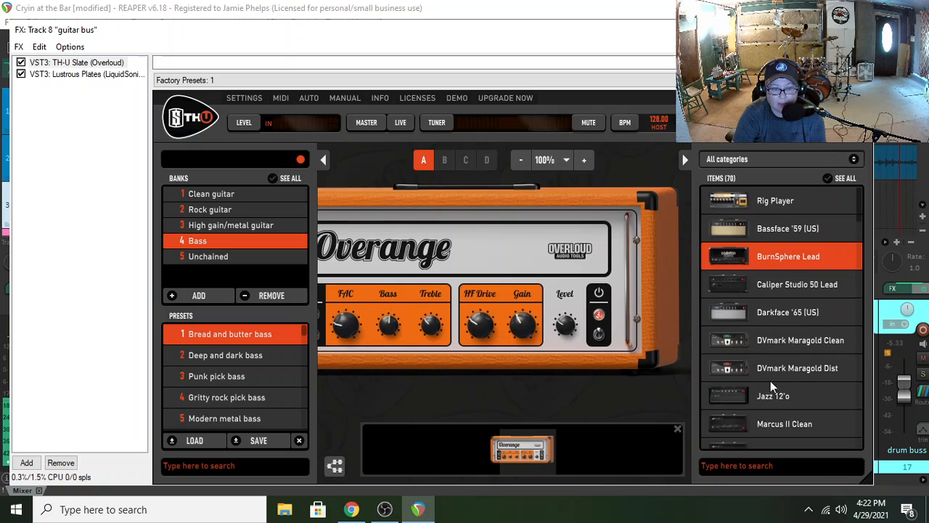
pyautogui.press('Escape')
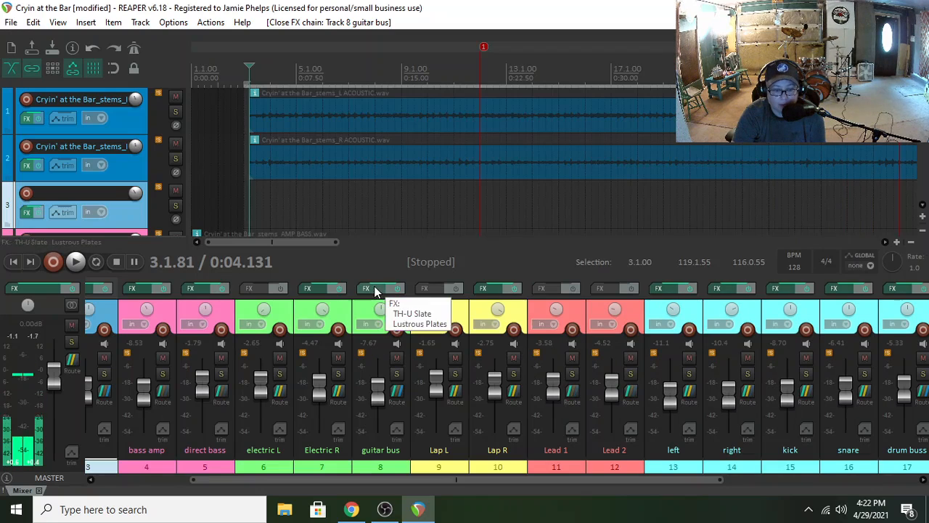
# Solo the electric L, Electric R and guitar bus tracks, and place the edit cursor at about 0:41
pyautogui.click(279, 373)
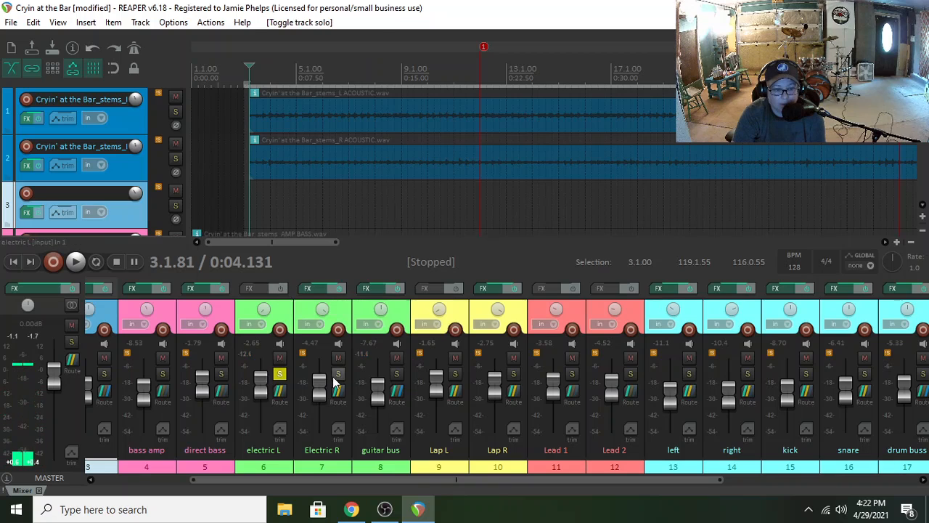
pyautogui.click(337, 373)
pyautogui.click(396, 373)
pyautogui.hscroll(5, 196, 223)
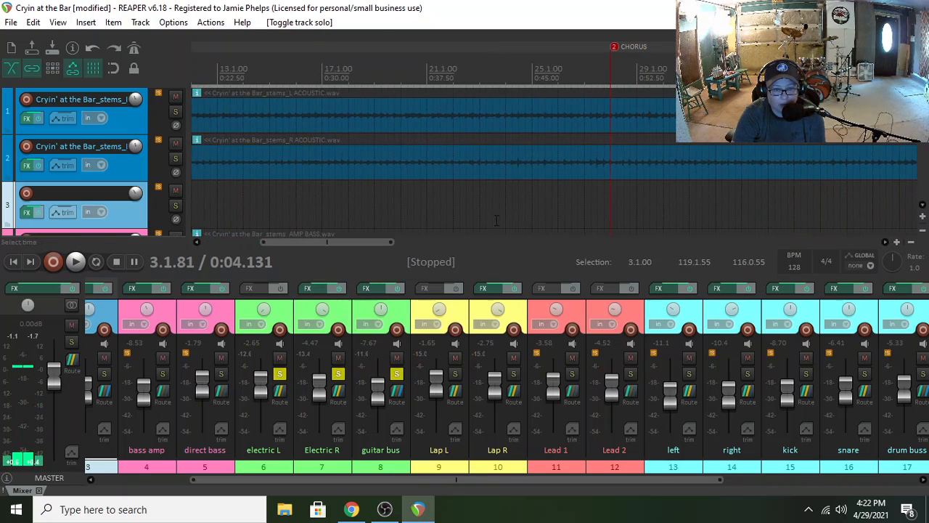
pyautogui.scroll(-5, 195, 223)
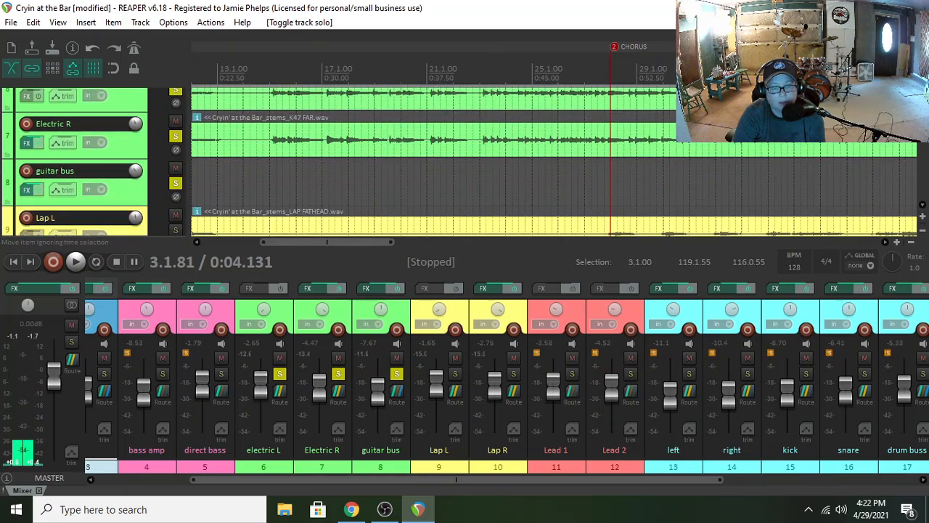
pyautogui.scroll(1, 94, 226)
pyautogui.click(479, 203)
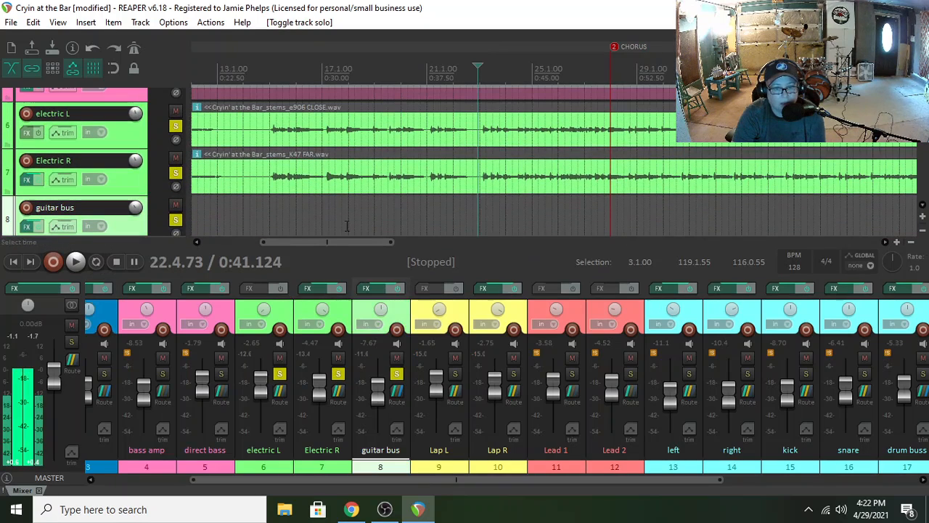
# Play the soloed guitars, comparing the sound with the Electric R and guitar bus FX bypassed and enabled, and stop playback
pyautogui.click(337, 289)
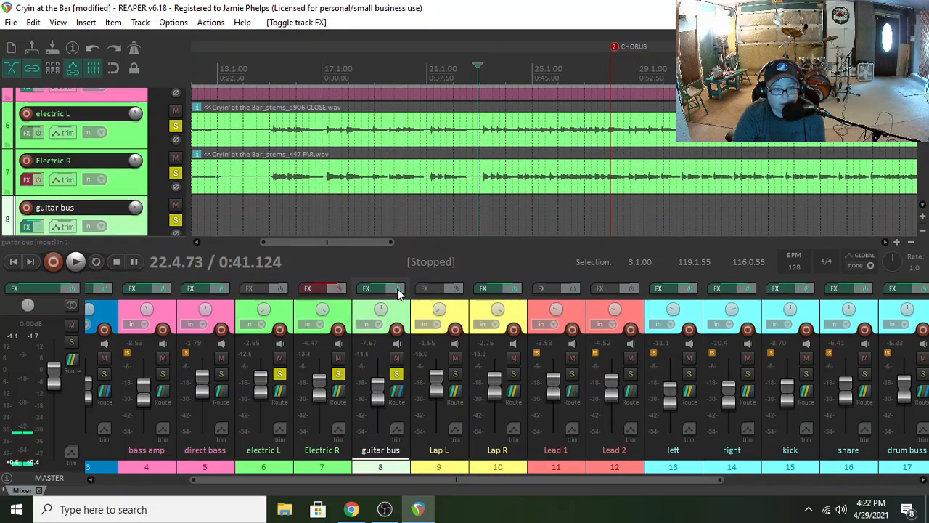
pyautogui.click(75, 262)
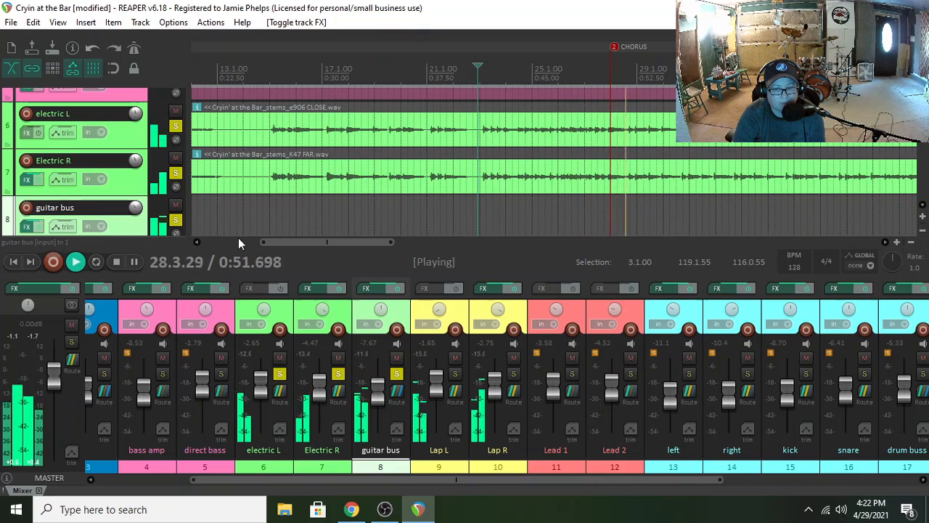
pyautogui.click(397, 289)
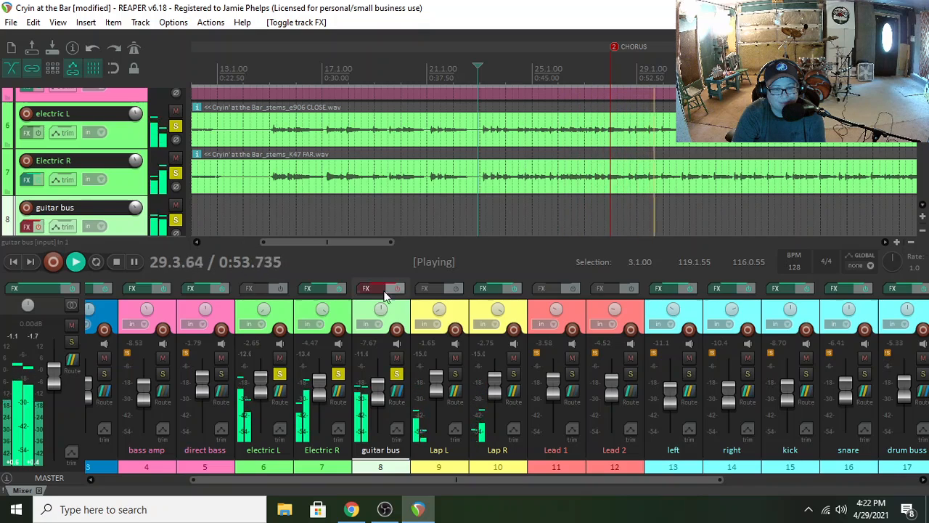
pyautogui.click(337, 289)
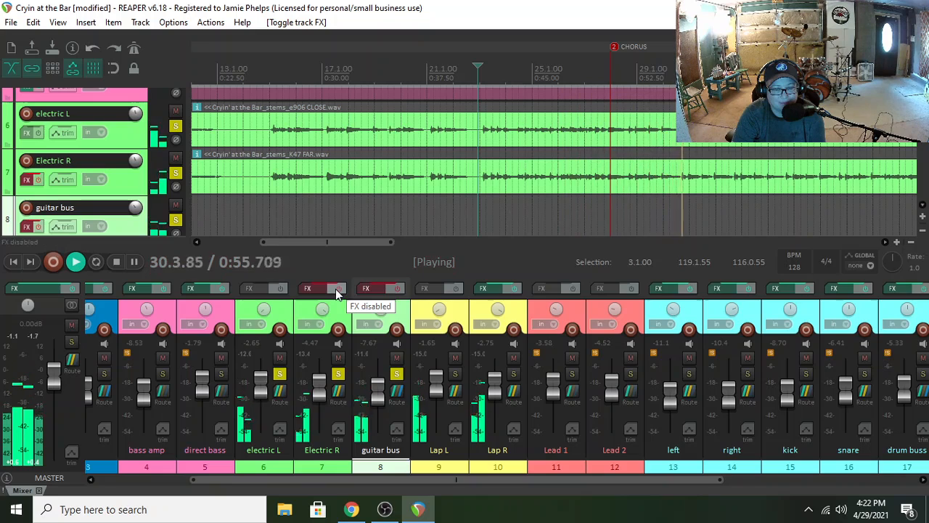
pyautogui.click(337, 289)
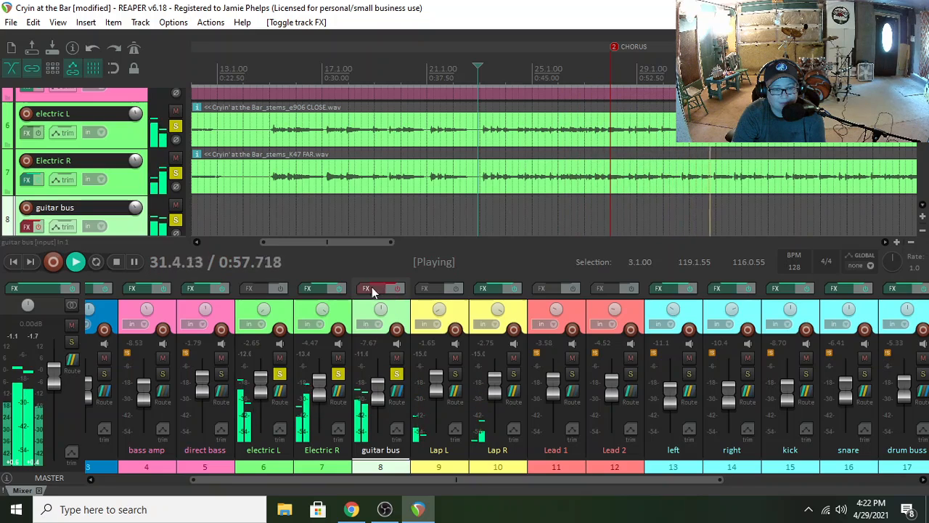
pyautogui.click(396, 289)
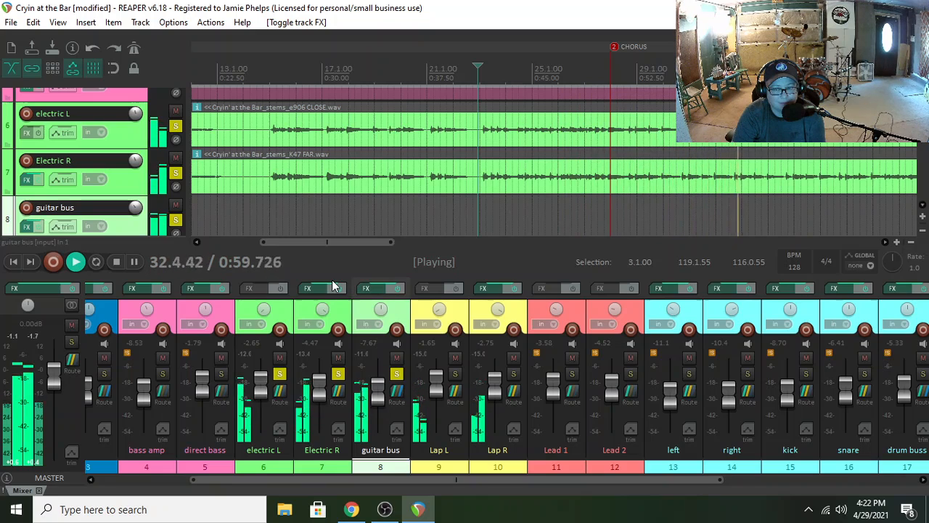
pyautogui.click(115, 265)
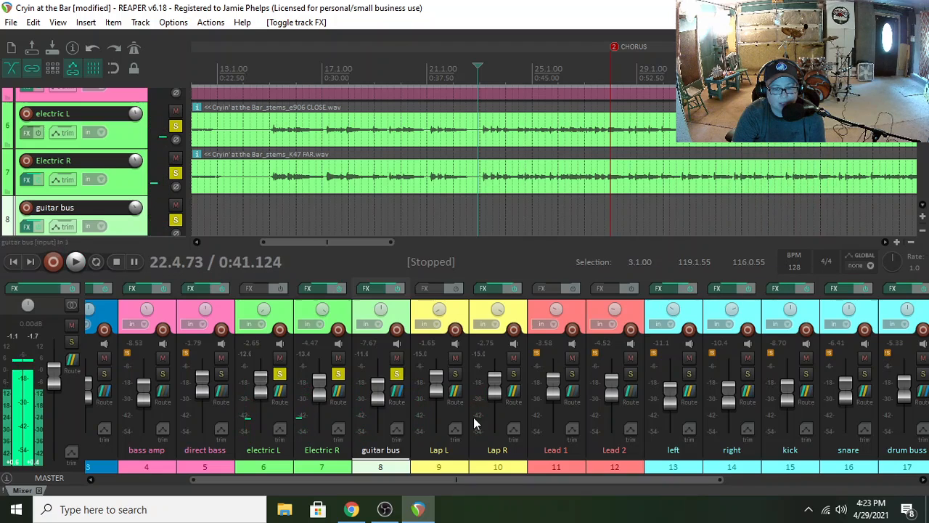
# Add Lap L and Lap R to the soloed guitars and play them through the start of the chorus
pyautogui.click(454, 375)
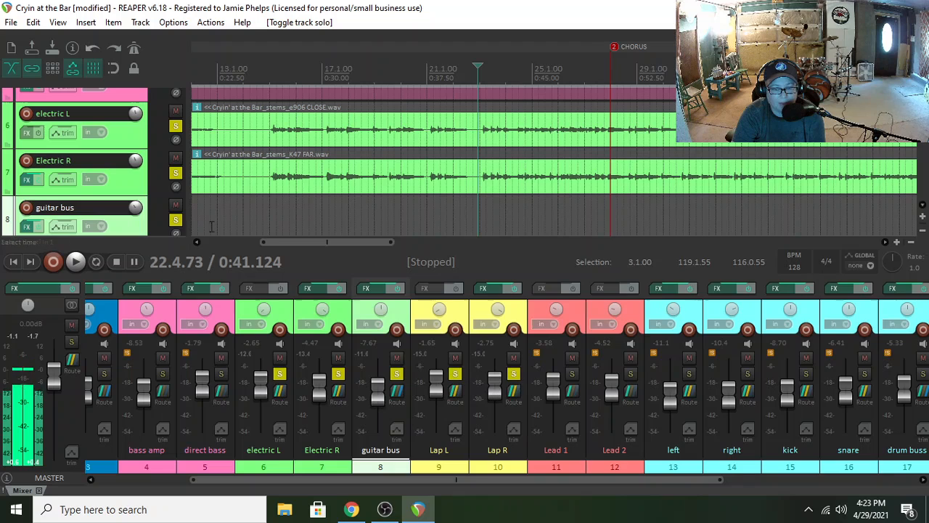
pyautogui.click(75, 264)
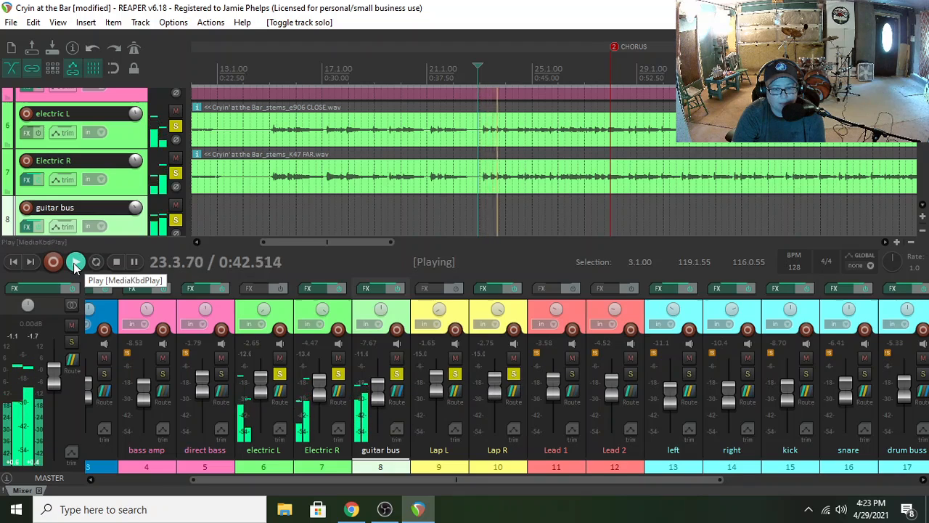
pyautogui.scroll(-3, 344, 234)
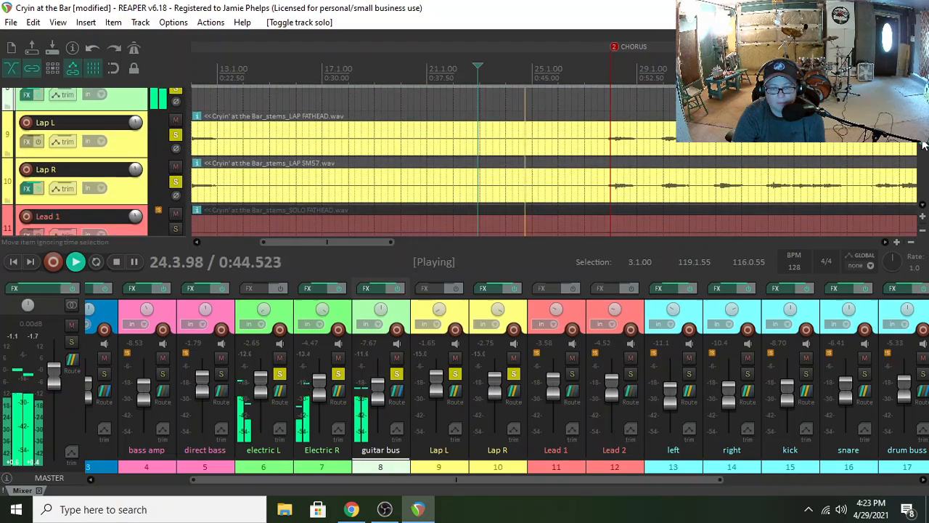
pyautogui.moveTo(322, 239); pyautogui.dragTo(383, 243)
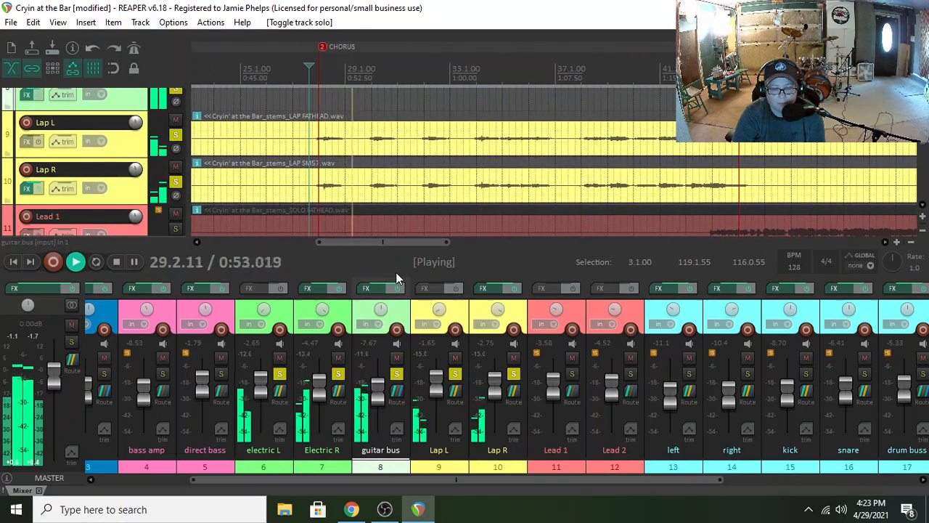
# Compare the soloed guitars and laps with the Lap R and guitar bus FX bypassed and enabled, and stop playback
pyautogui.click(483, 288)
pyautogui.click(397, 290)
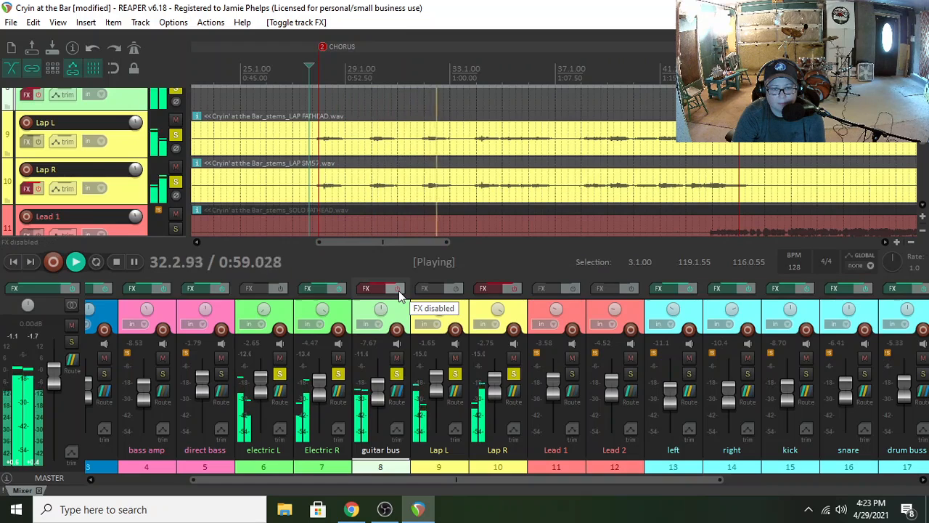
pyautogui.click(398, 291)
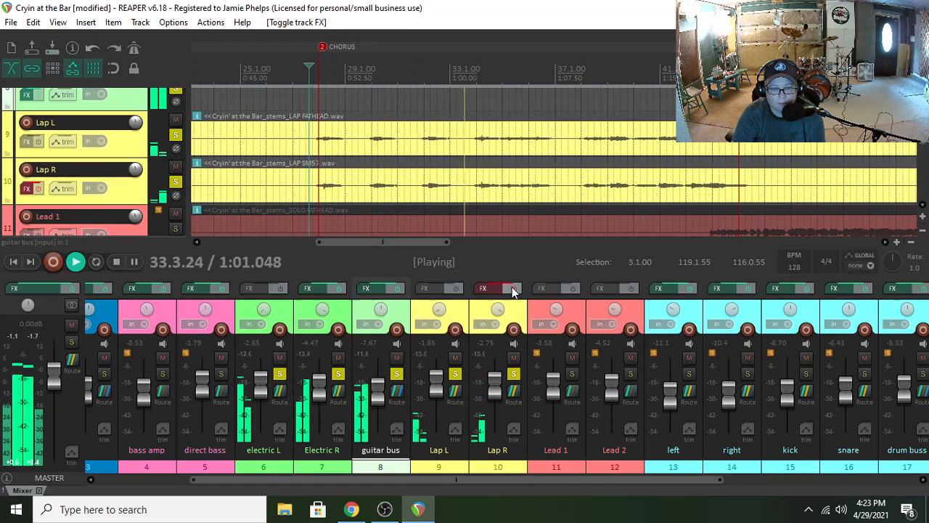
pyautogui.click(514, 289)
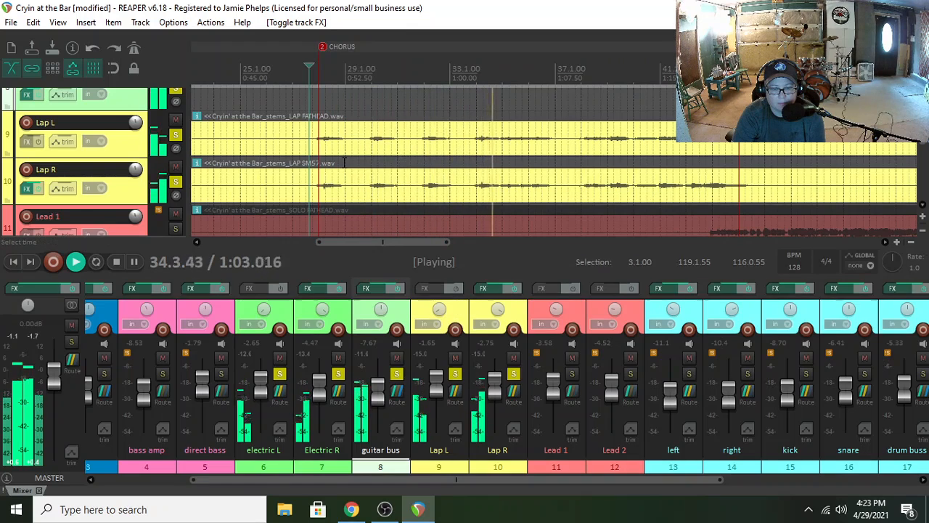
pyautogui.click(116, 263)
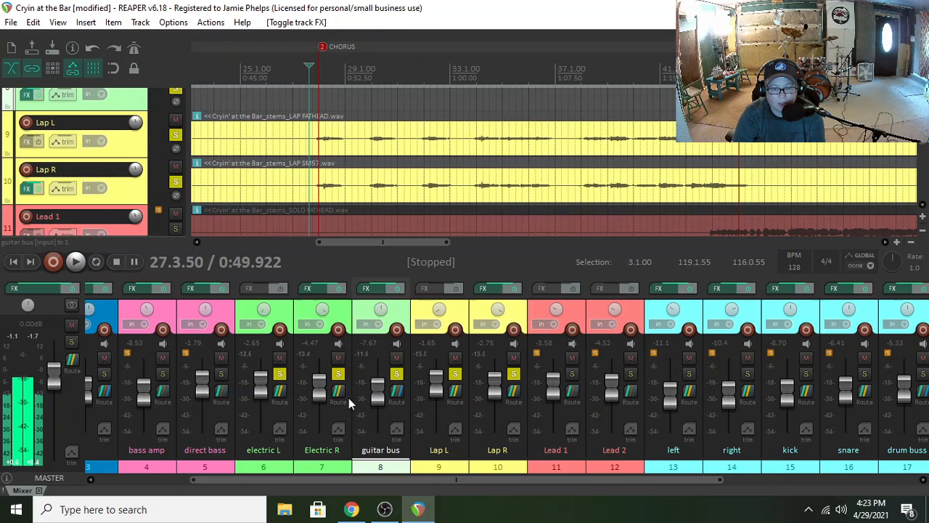
# Clear the solo on all tracks and show Virtual Mix Rack in the drum buss FX chain
pyautogui.click(279, 373)
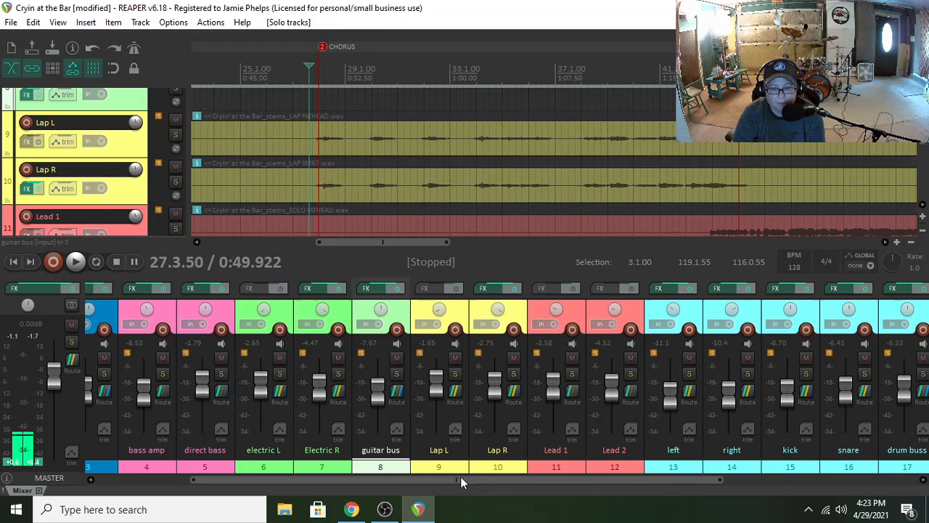
pyautogui.moveTo(447, 483); pyautogui.dragTo(623, 481)
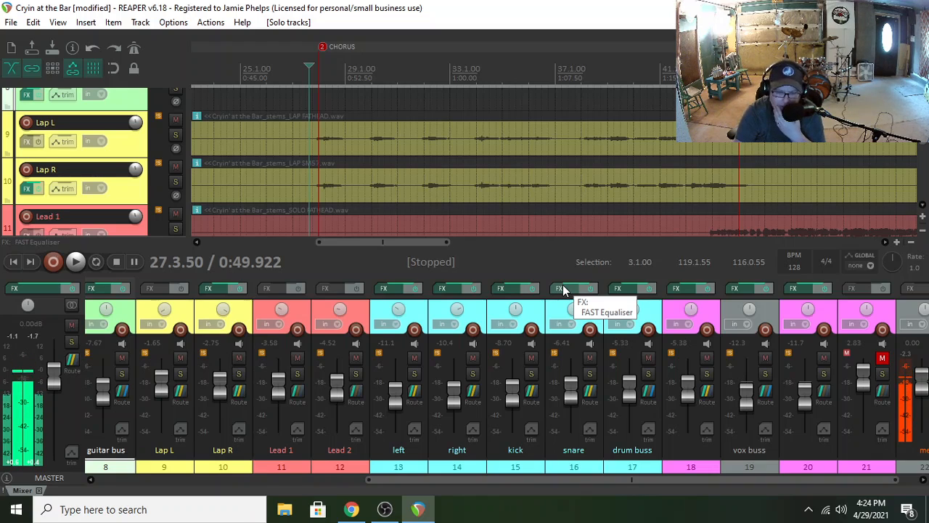
pyautogui.click(626, 294)
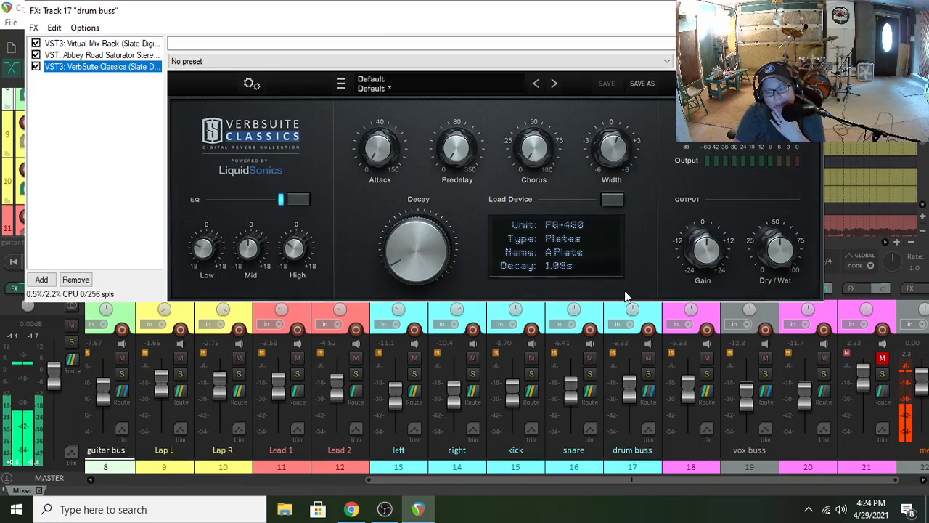
pyautogui.click(104, 45)
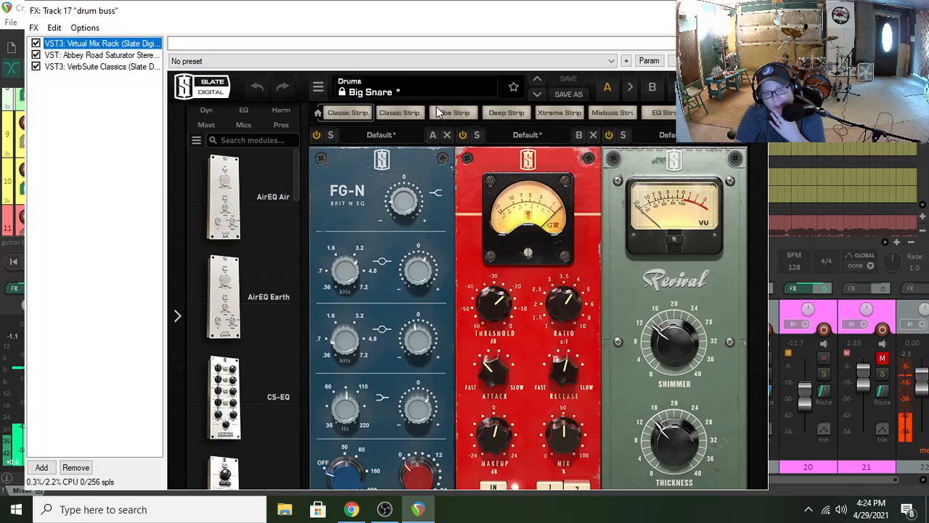
# Examine the FG-N EQ, red compressor and Revival module settings in the drum buss's Virtual Mix Rack
pyautogui.click(410, 347)
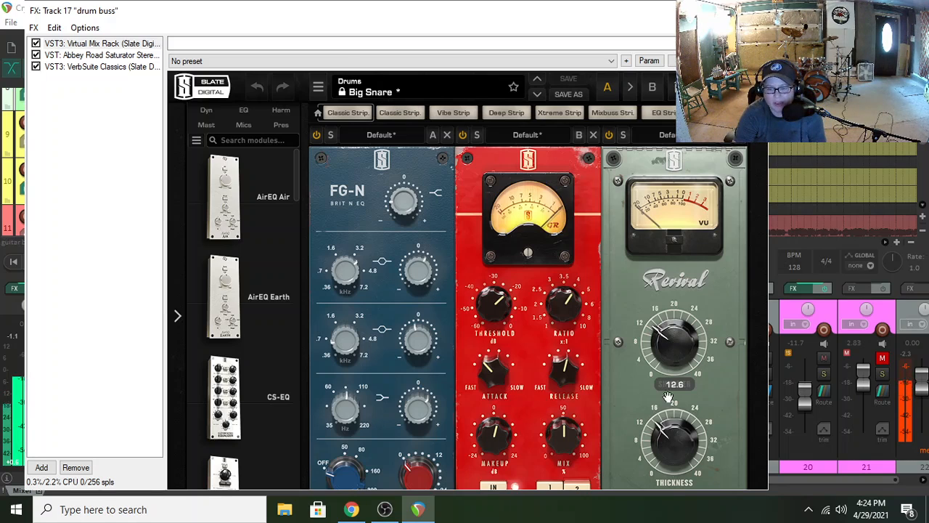
pyautogui.moveTo(667, 452)
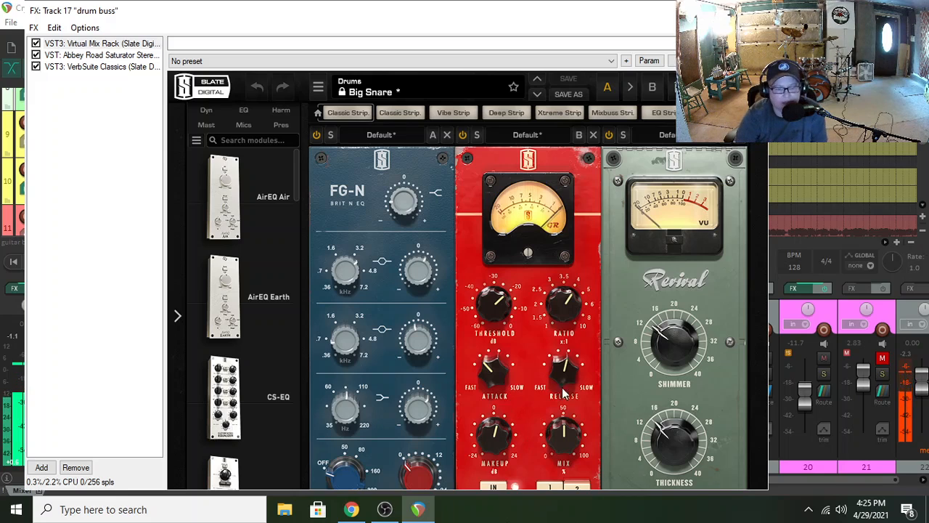
pyautogui.moveTo(388, 378); pyautogui.dragTo(411, 303)
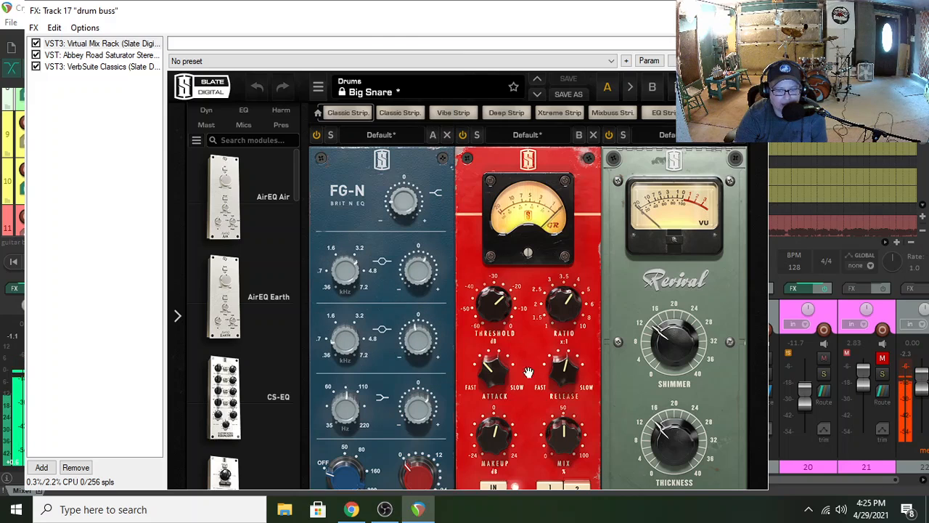
pyautogui.moveTo(530, 374); pyautogui.dragTo(535, 313)
pyautogui.moveTo(741, 341)
pyautogui.mouseDown()
pyautogui.moveTo(741, 306)
pyautogui.moveTo(741, 335)
pyautogui.mouseUp()
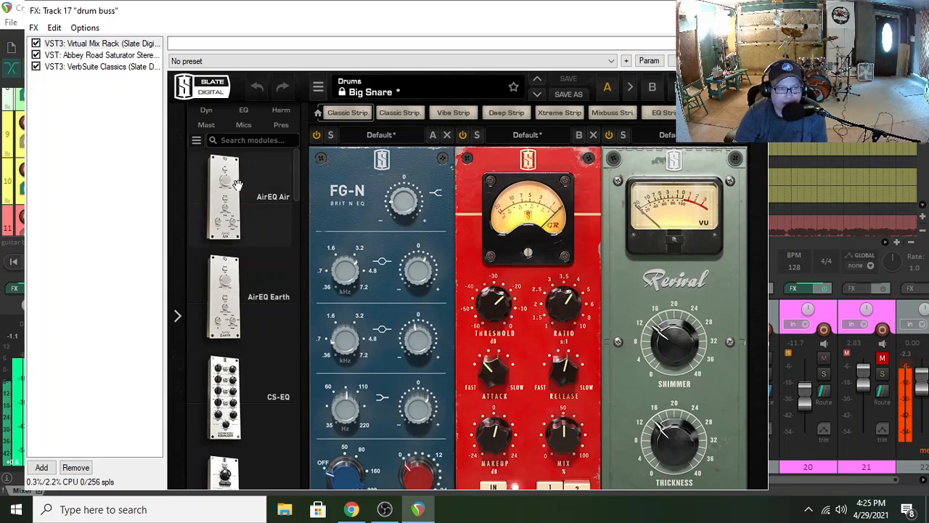
# Examine the available modules in Virtual Mix Rack's module list, from AirEQ to the microphone models, and return to the list's start
pyautogui.scroll(-3, 262, 262)
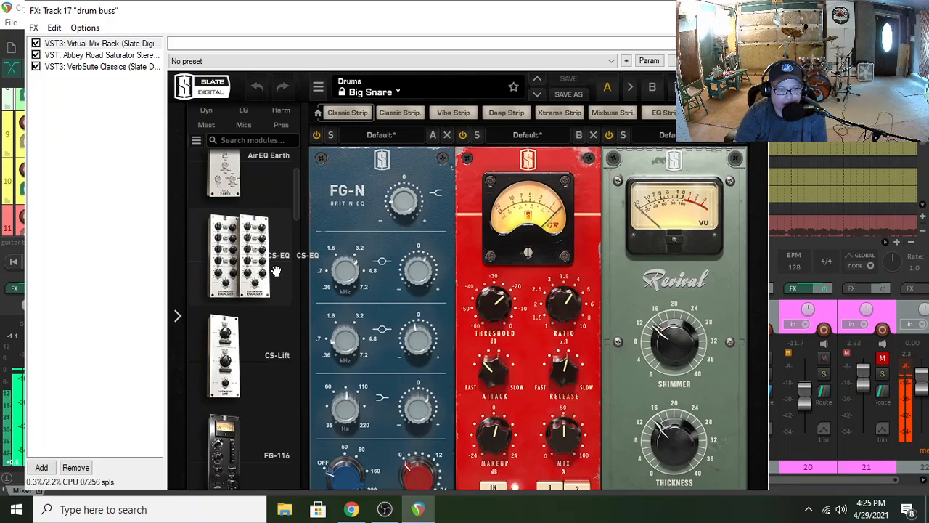
pyautogui.scroll(-2, 254, 271)
pyautogui.scroll(-8, 256, 276)
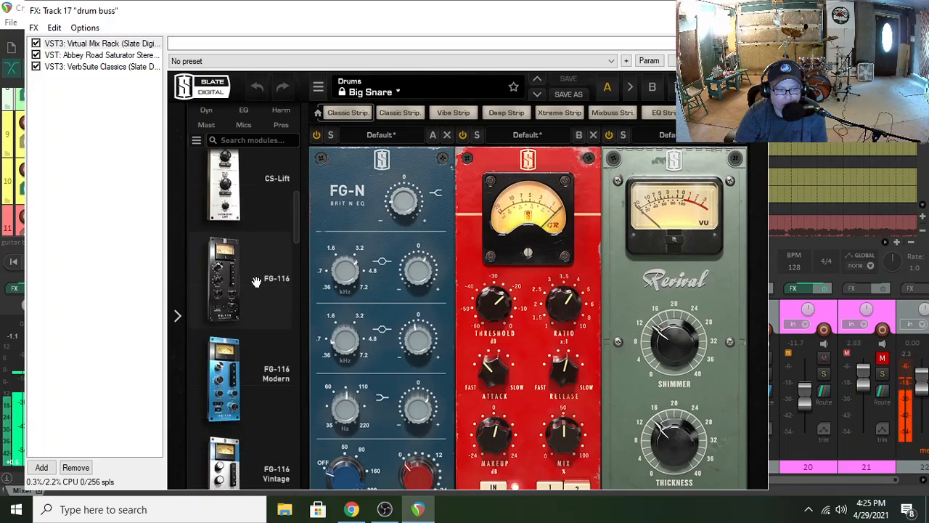
pyautogui.scroll(-2, 254, 284)
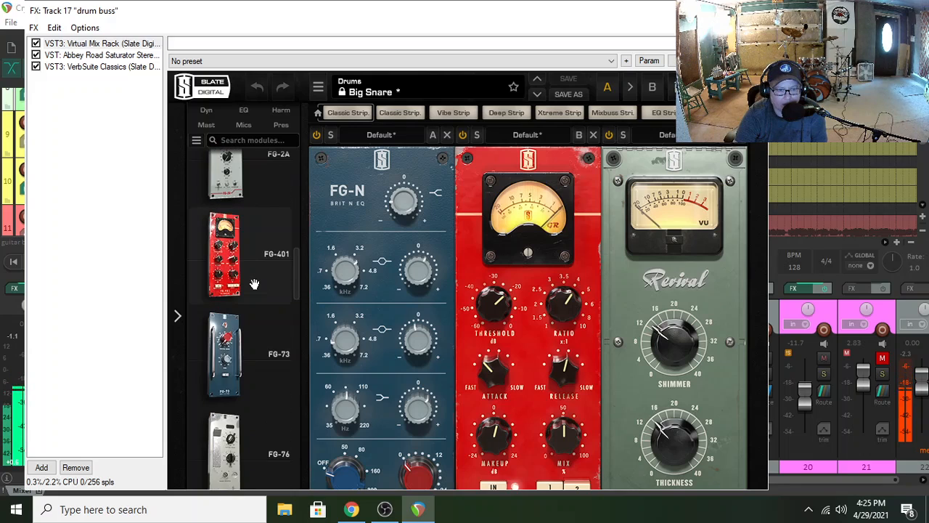
pyautogui.scroll(-3, 254, 283)
pyautogui.scroll(-3, 254, 284)
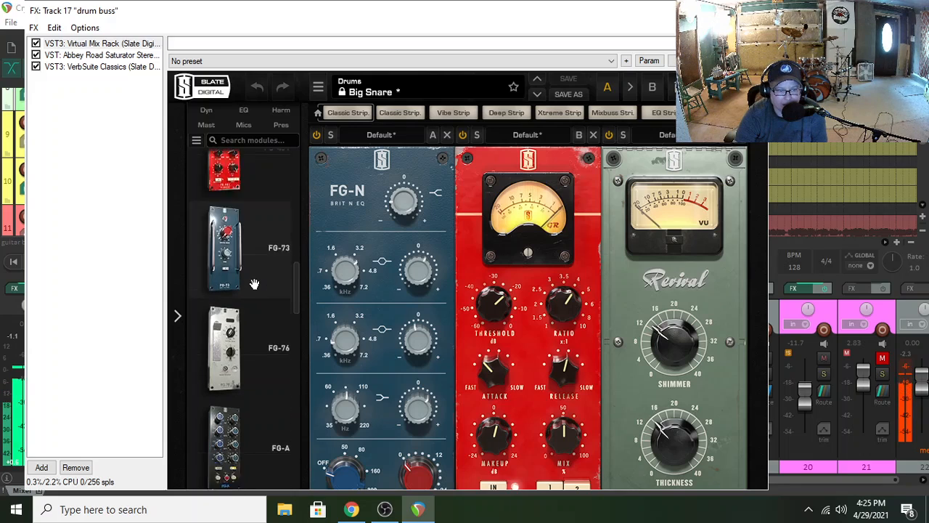
pyautogui.scroll(-4, 254, 283)
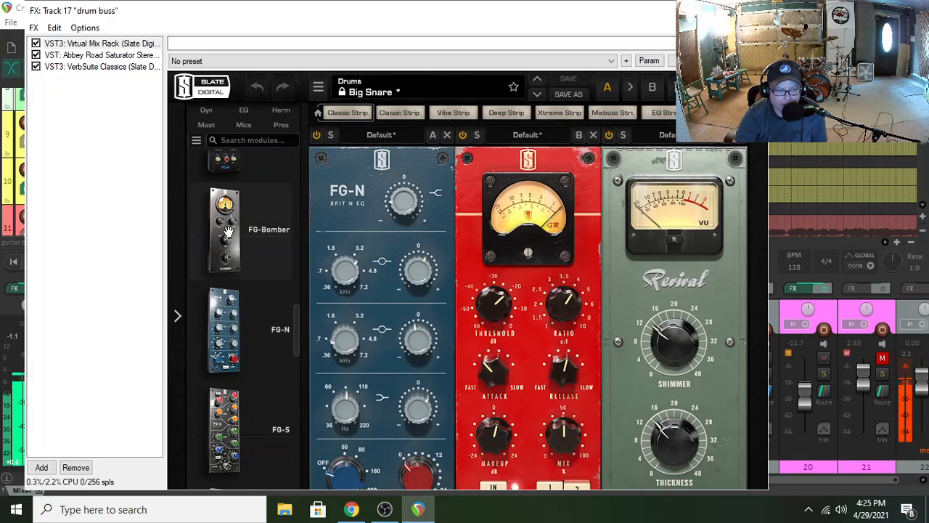
pyautogui.scroll(-4, 247, 256)
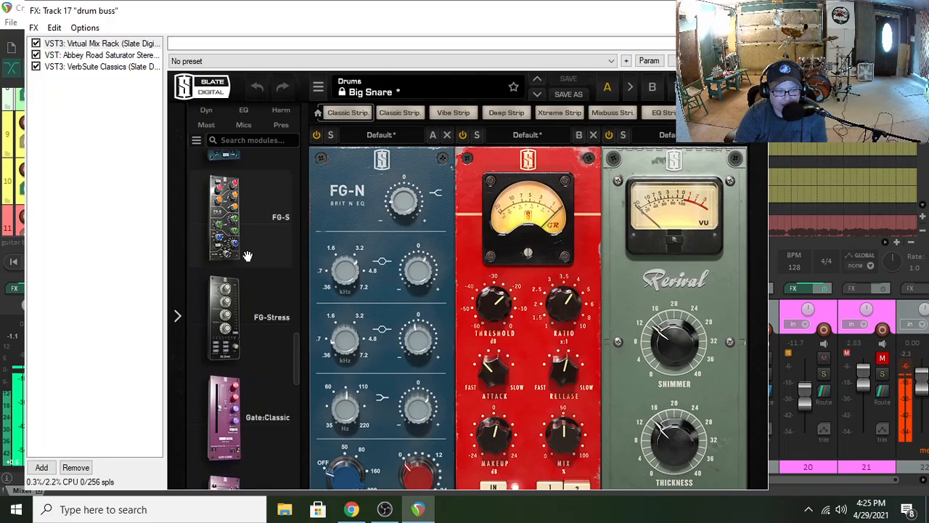
pyautogui.scroll(-5, 247, 255)
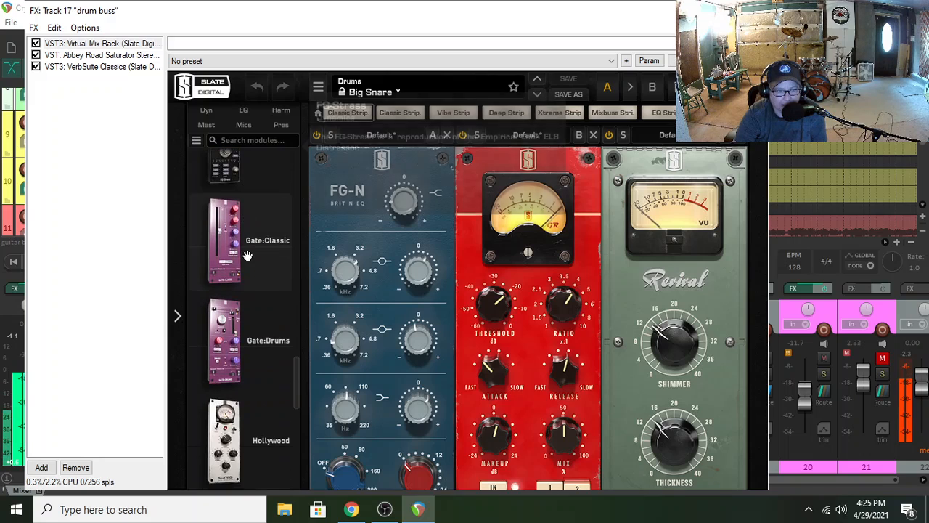
pyautogui.scroll(-2, 269, 364)
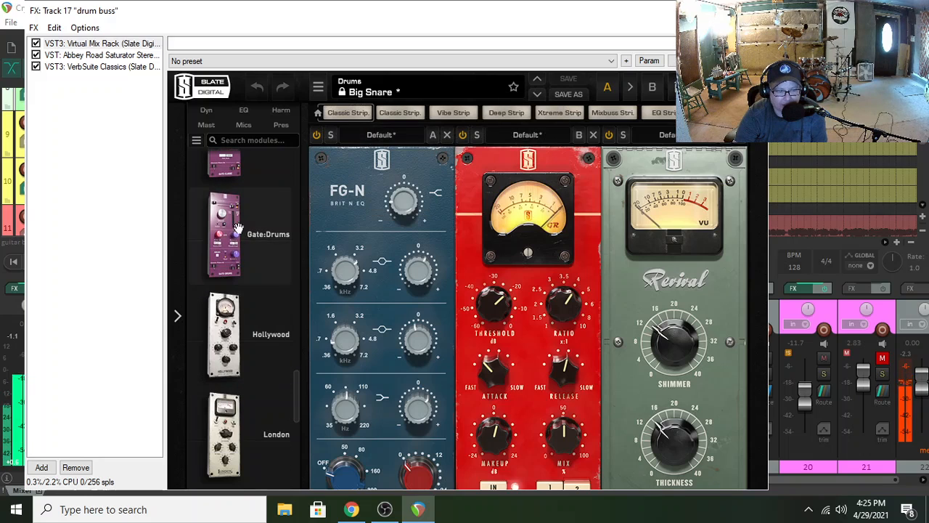
pyautogui.scroll(-2, 247, 240)
pyautogui.scroll(-4, 263, 393)
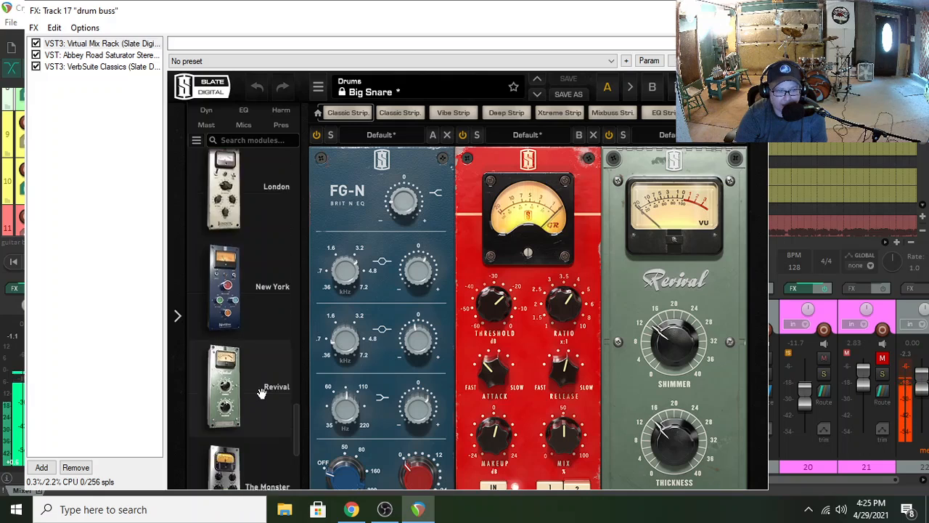
pyautogui.scroll(-12, 262, 393)
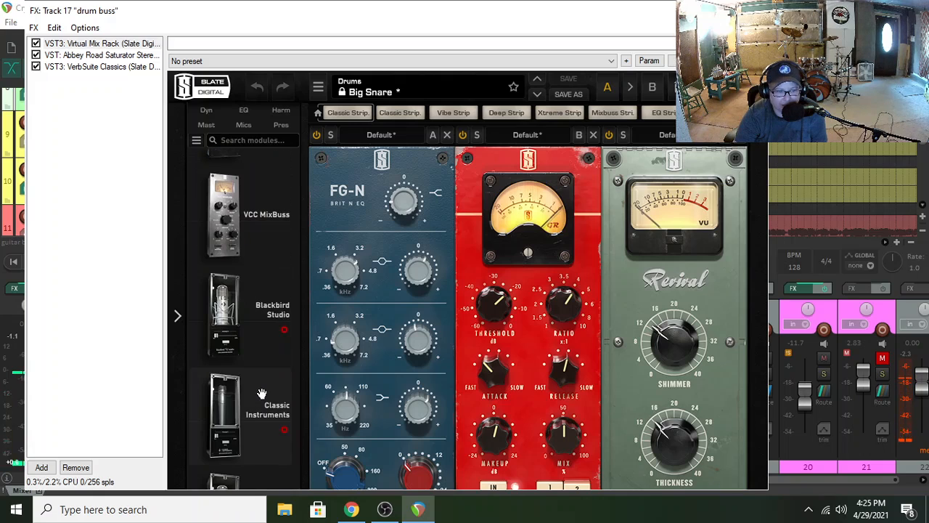
pyautogui.scroll(-1, 241, 400)
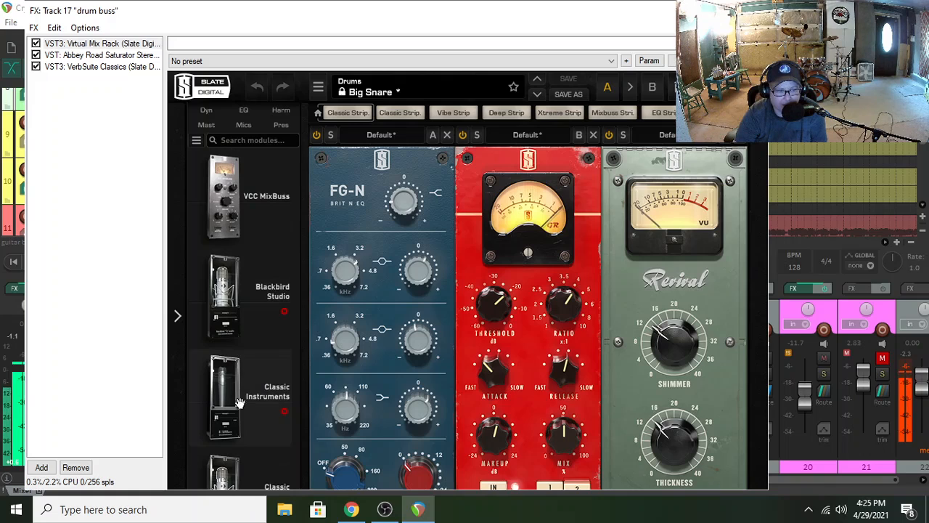
pyautogui.moveTo(233, 435)
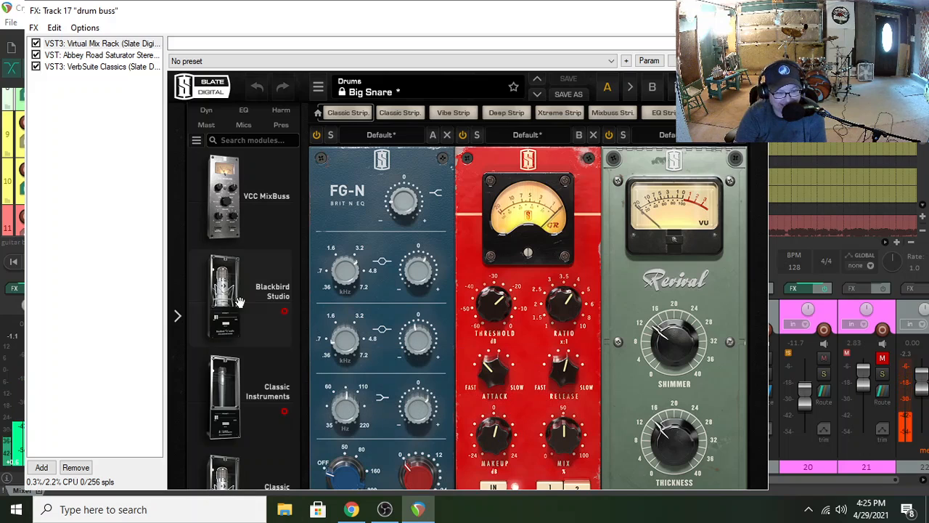
pyautogui.scroll(15, 249, 462)
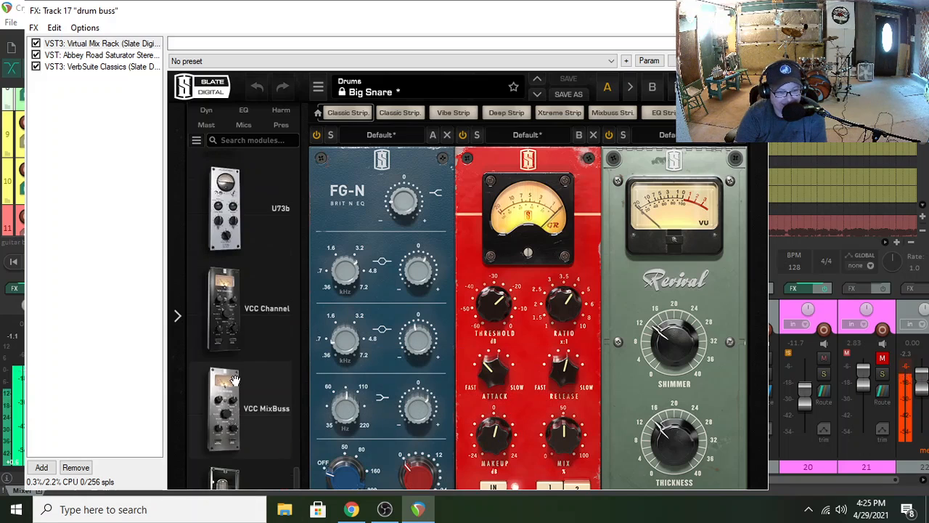
pyautogui.scroll(20, 233, 392)
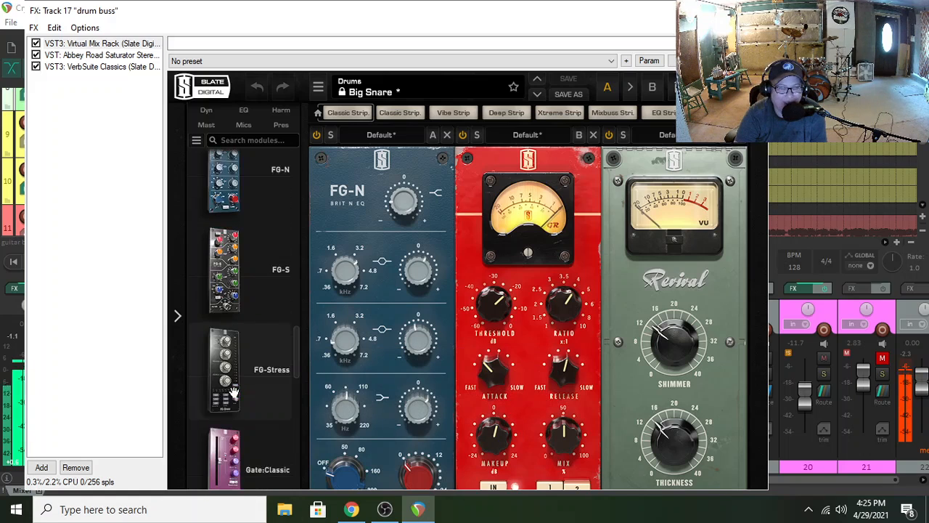
pyautogui.scroll(2, 230, 392)
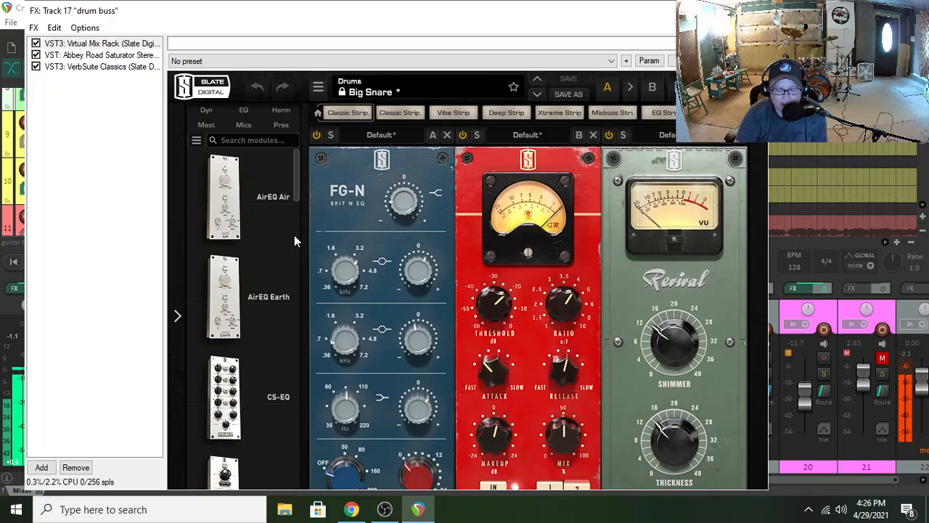
# Show Abbey Road Saturator in the drum buss FX chain and shift the FX window to uncover part of the track list
pyautogui.click(101, 56)
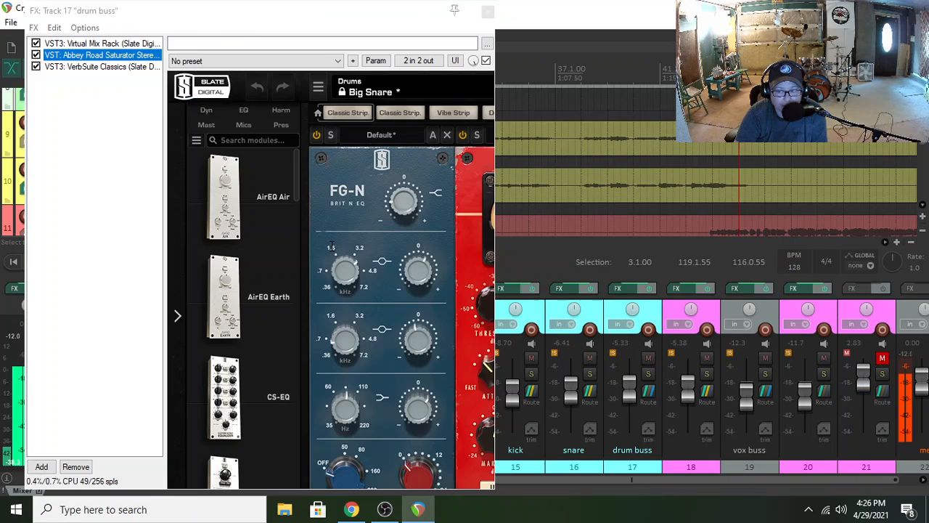
pyautogui.click(597, 266)
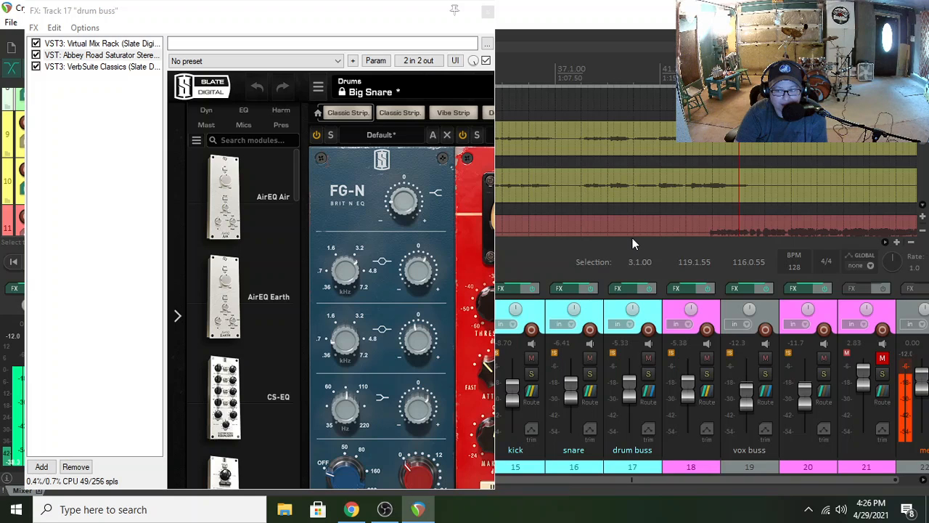
pyautogui.click(82, 13)
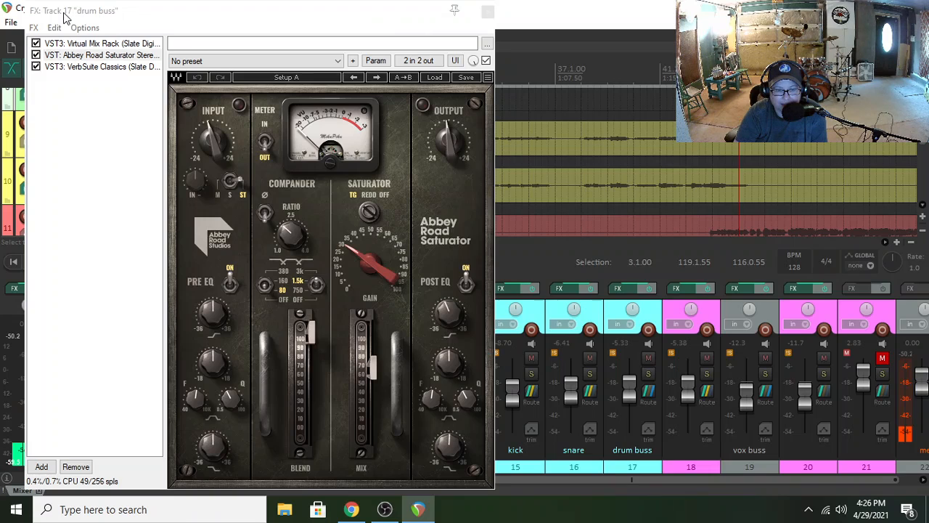
pyautogui.click(63, 17)
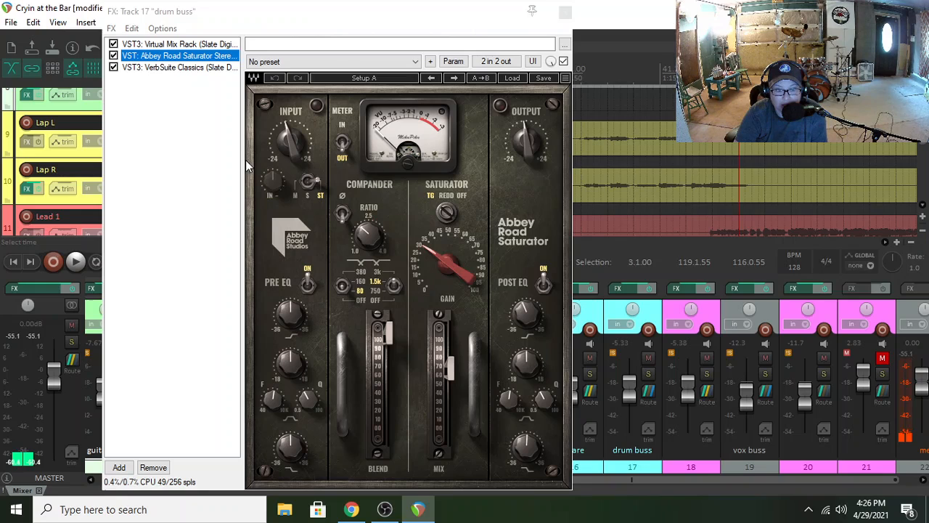
# Save the project, and check the running screen recording in OBS before returning to the drum buss FX
pyautogui.click(10, 22)
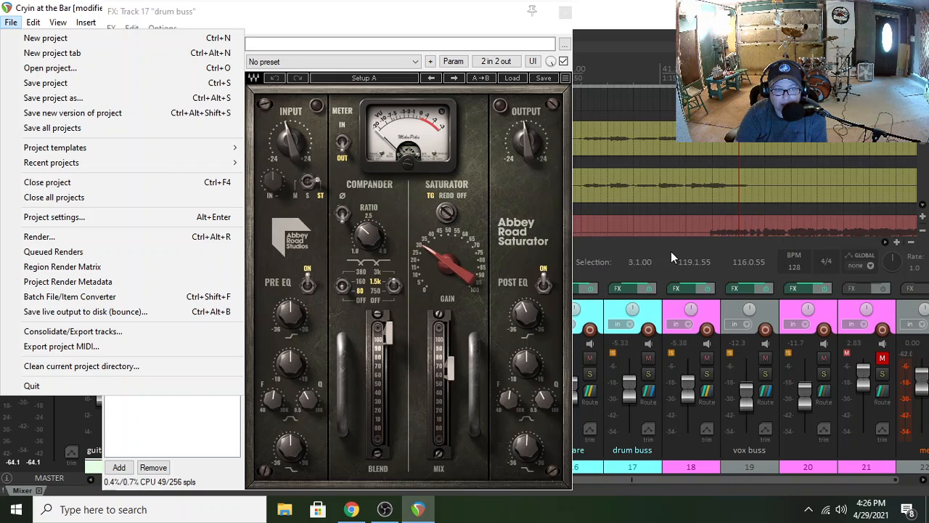
pyautogui.click(572, 268)
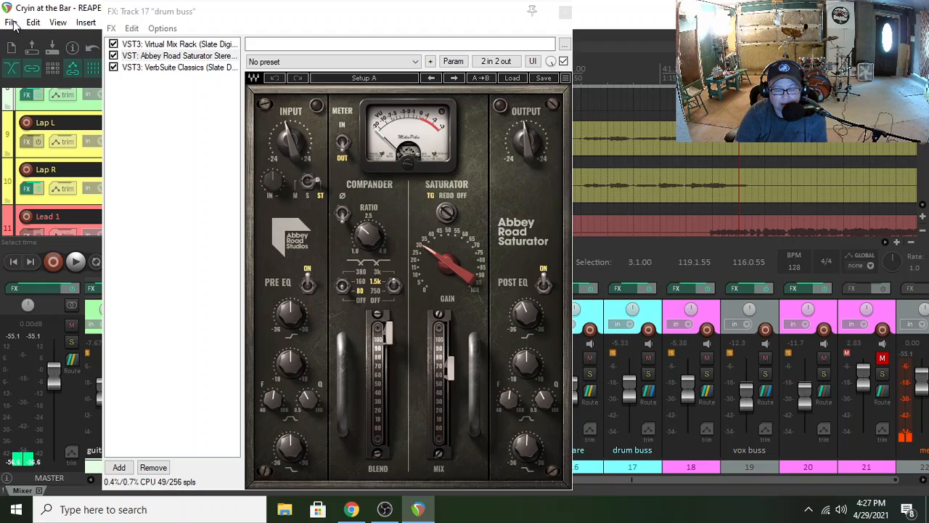
pyautogui.click(385, 511)
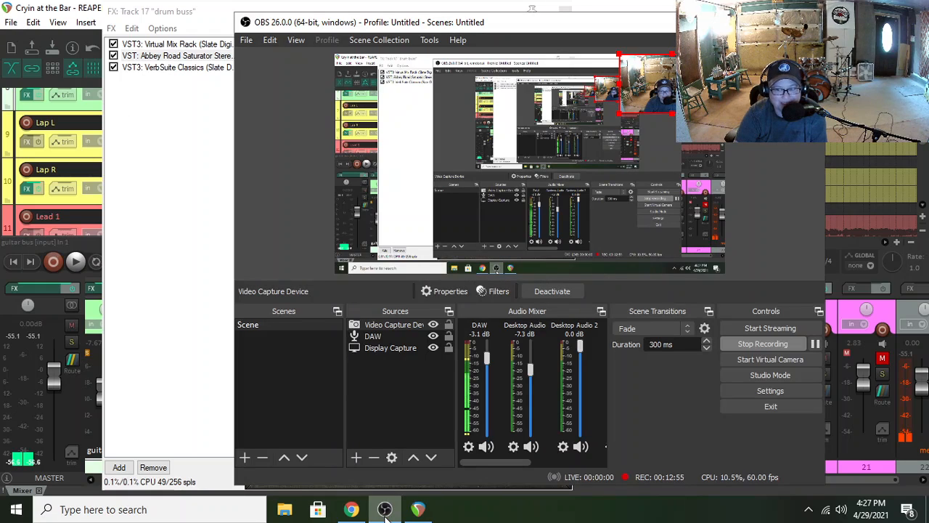
pyautogui.click(385, 511)
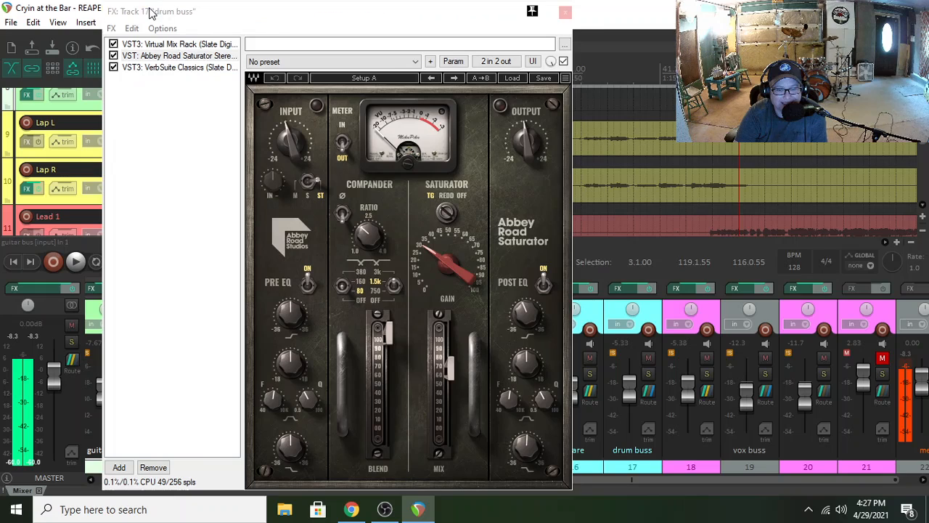
# Move the drum buss FX window clear of the track list and save the project again
pyautogui.moveTo(150, 12); pyautogui.dragTo(305, 29)
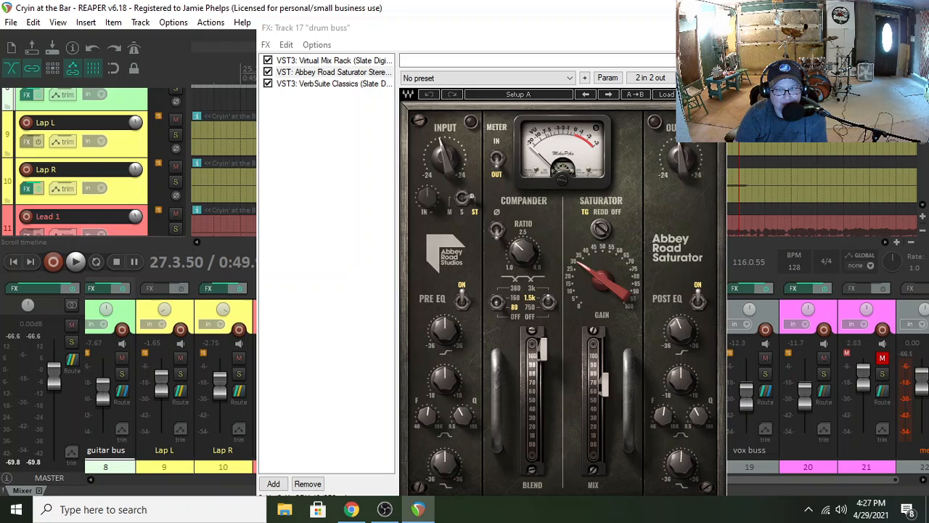
pyautogui.click(11, 23)
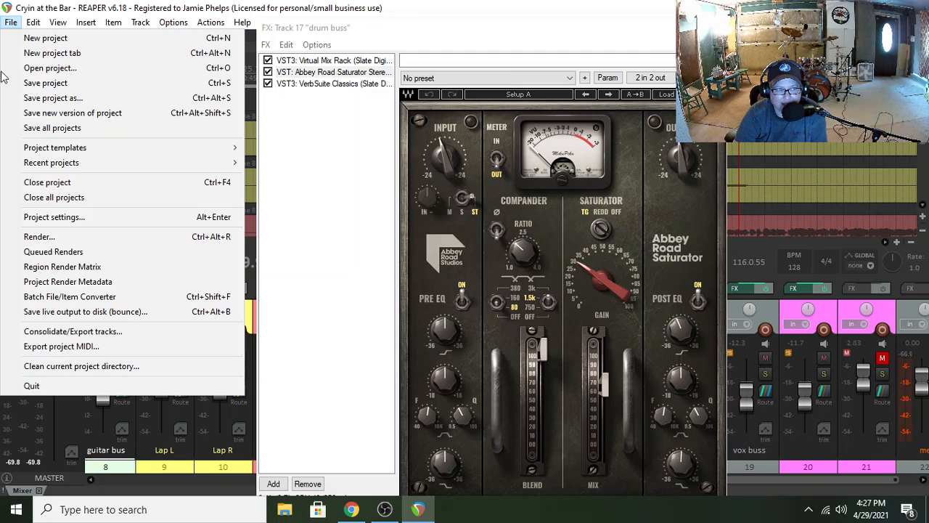
pyautogui.click(54, 85)
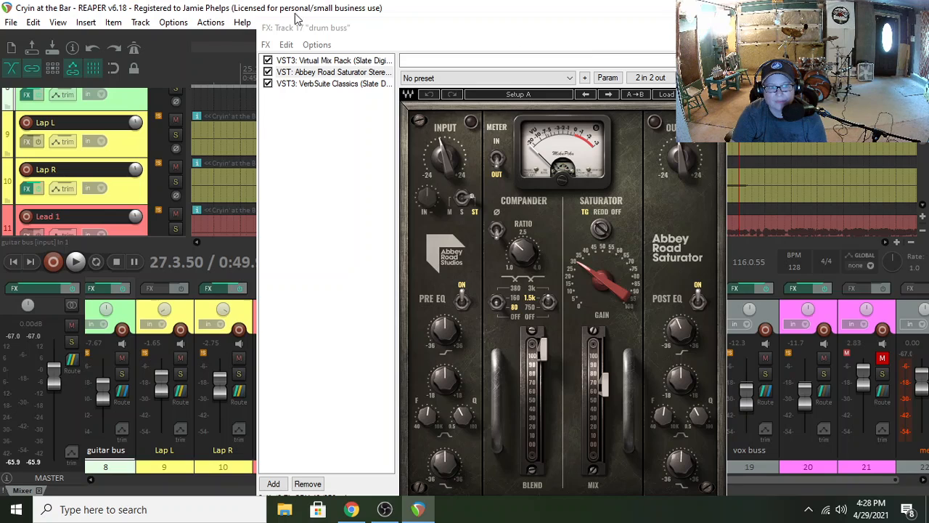
# Quit the audio workstation and relaunch REAPER (x64) from the desktop
pyautogui.hotkey('ctrl', 'q')
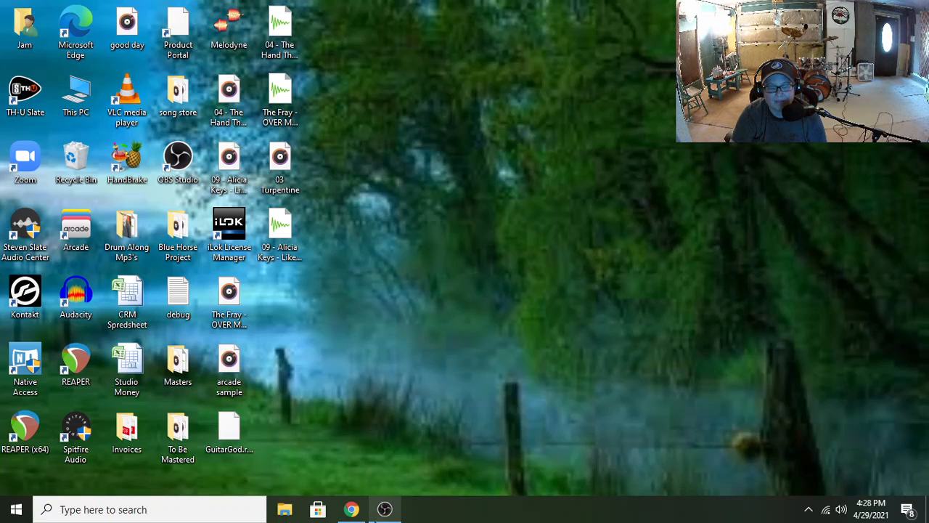
pyautogui.doubleClick(24, 430)
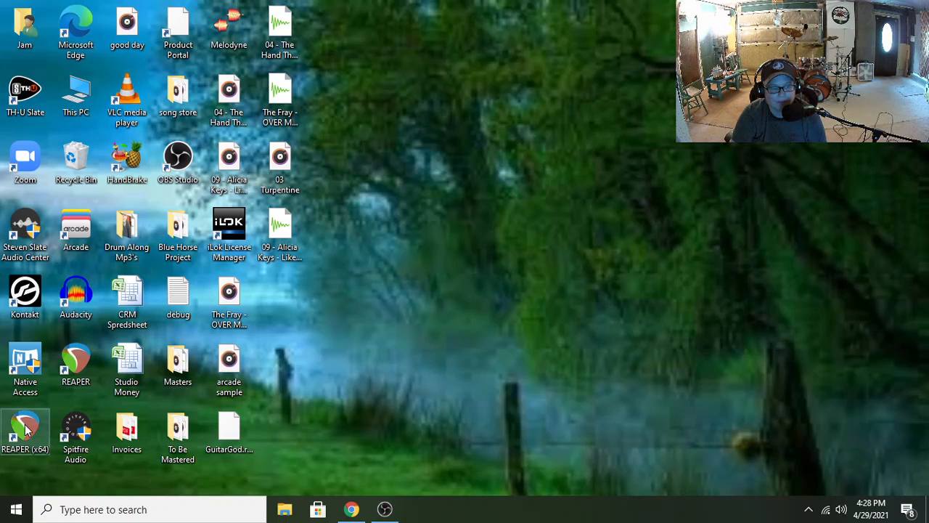